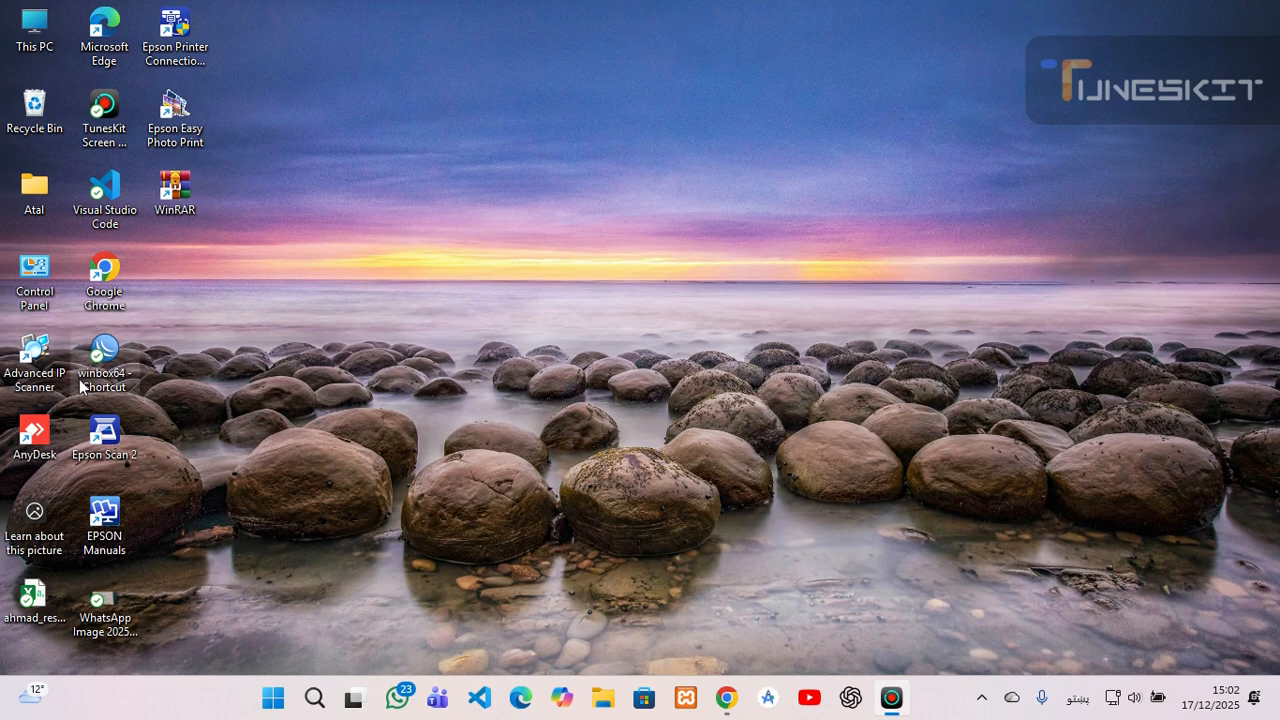
Launch WinBox and connect to the router at 192.168.1.1 with the saved login.
double_click(123, 357)
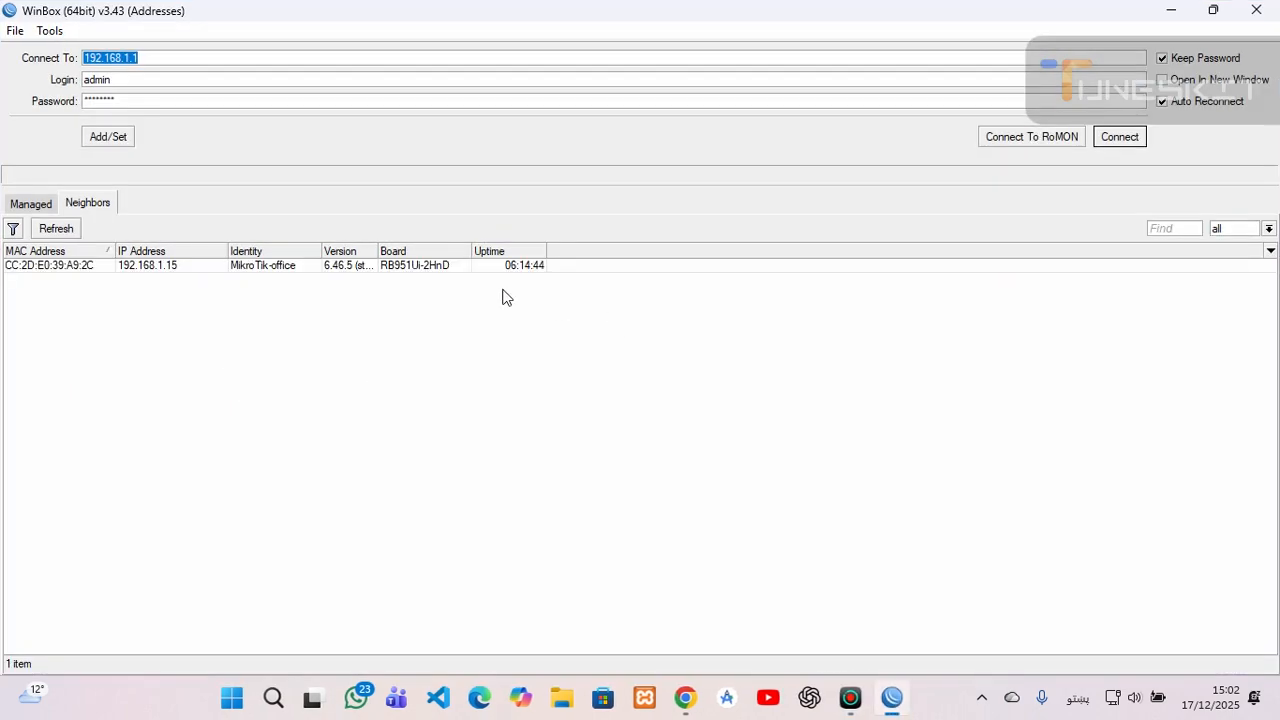
click(171, 283)
click(1137, 137)
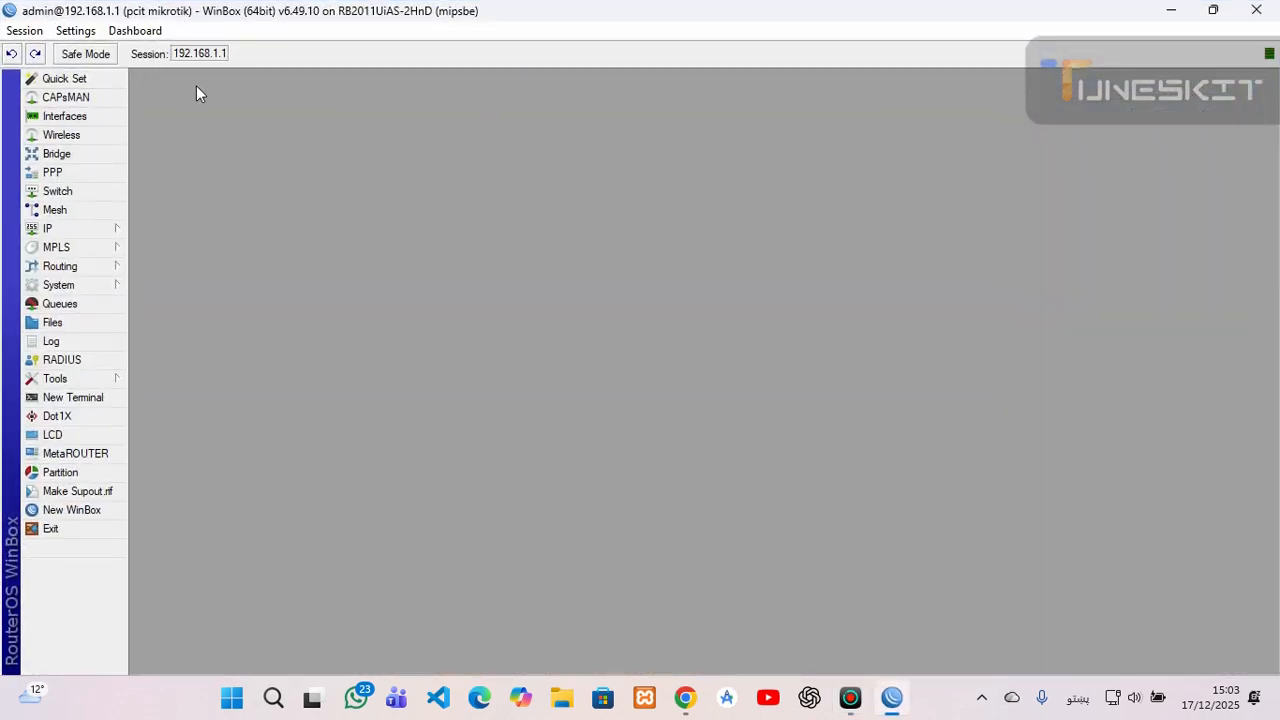
Open Quick Set and review the available setup modes, keeping WISP AP.
click(98, 80)
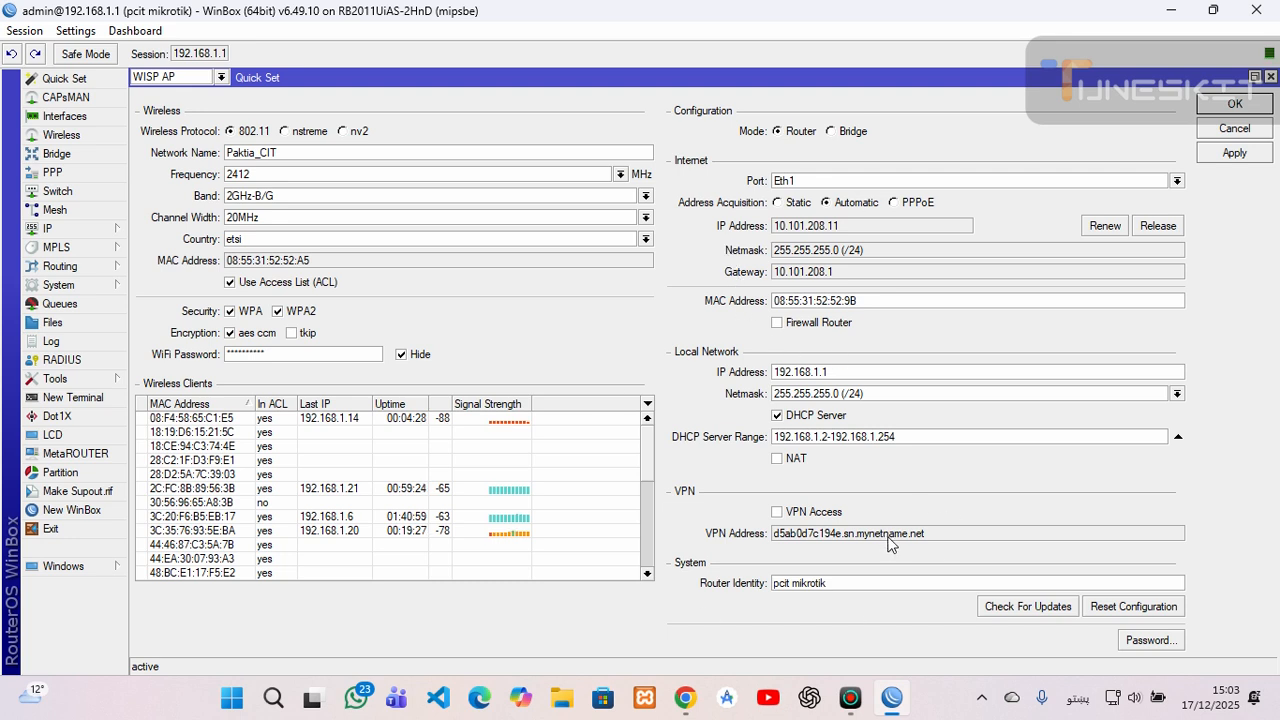
click(222, 77)
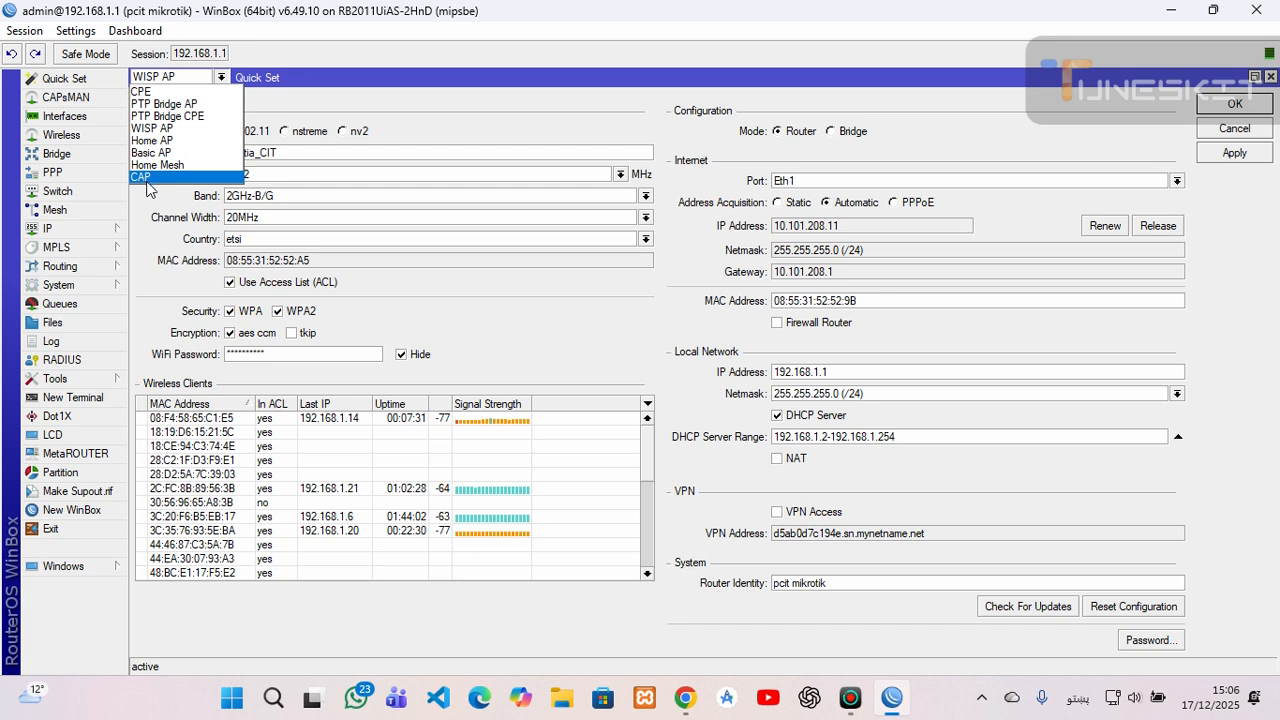
click(511, 141)
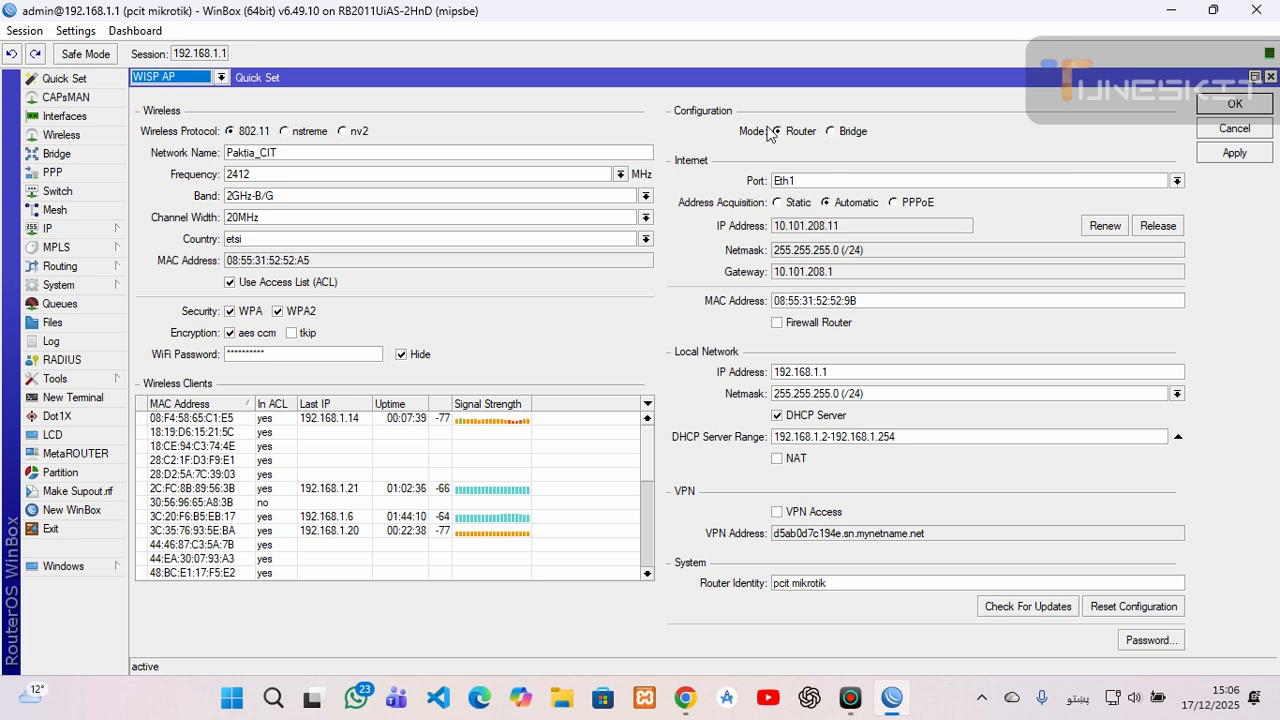
click(221, 77)
click(221, 77)
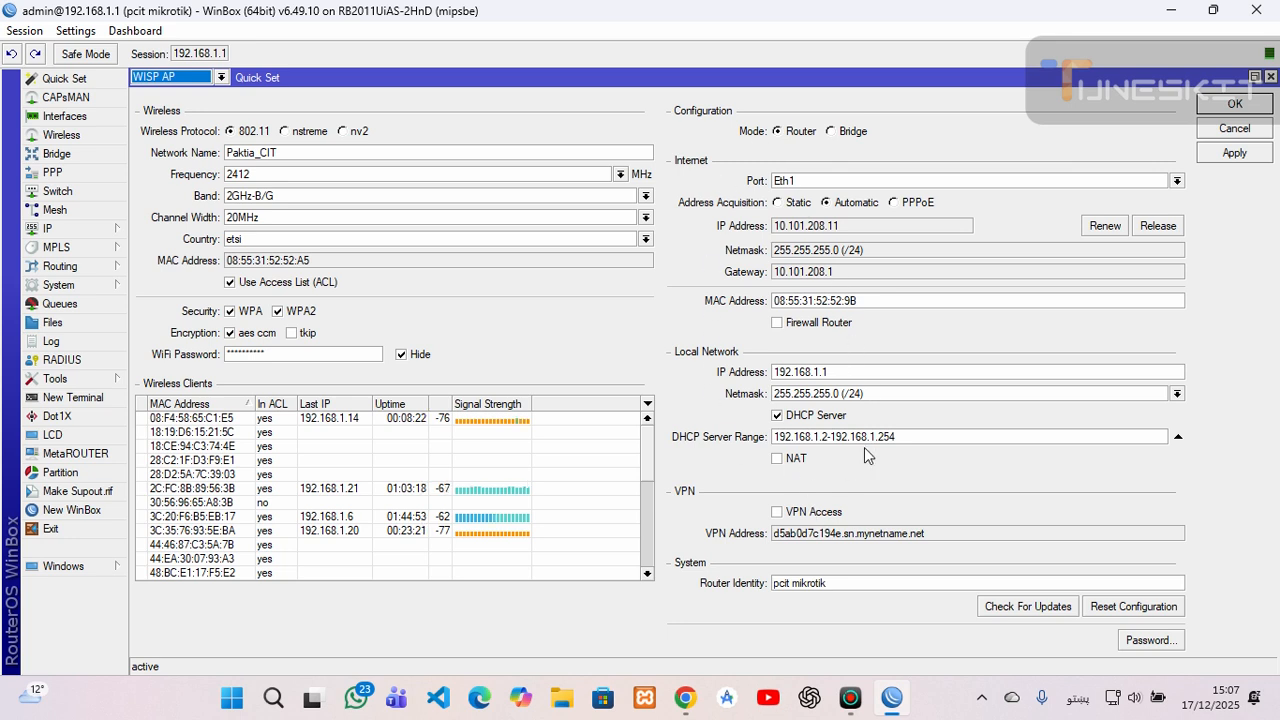
Compare the Bridge and Router configuration modes, return to Router, and check the Internet port choices.
click(831, 132)
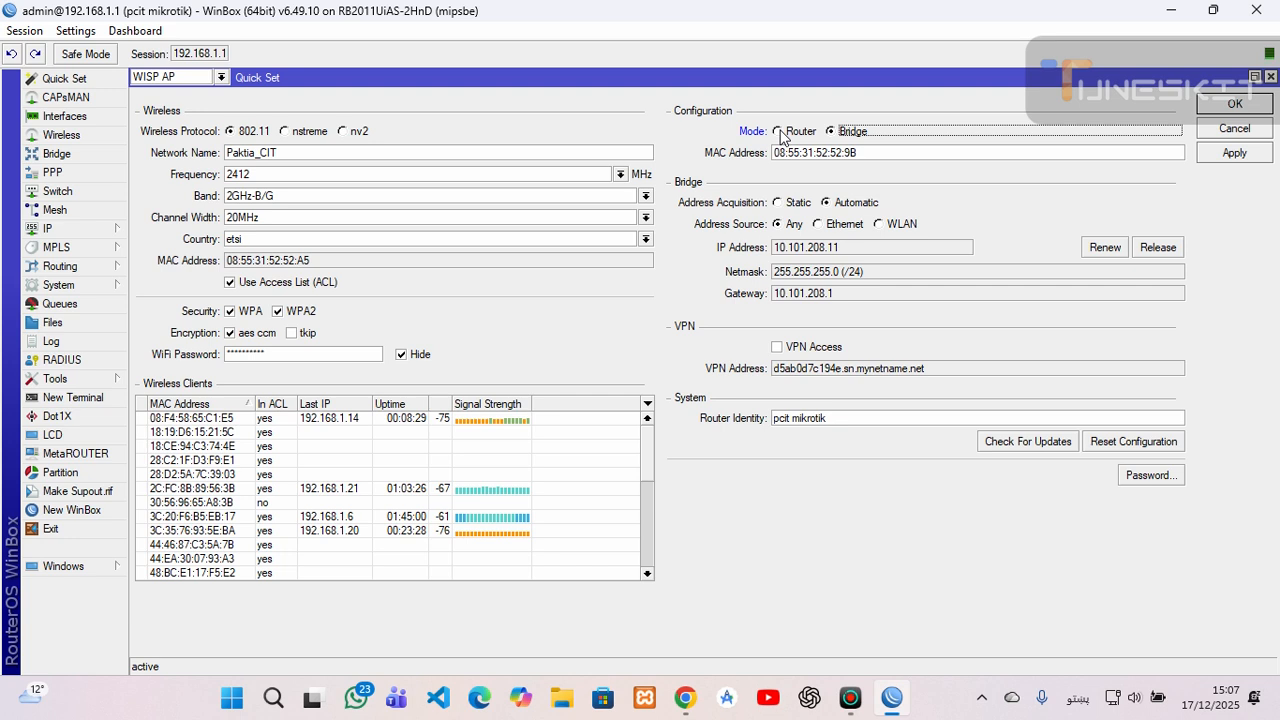
click(781, 133)
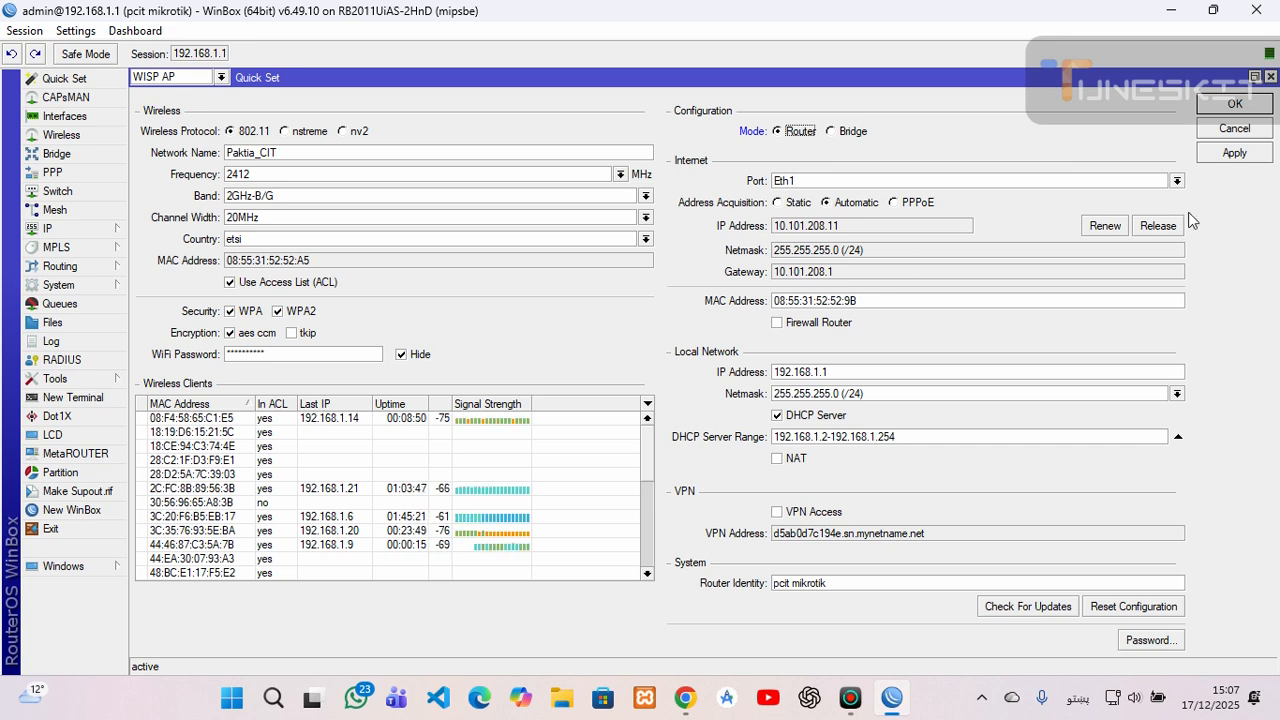
click(1178, 181)
click(1178, 181)
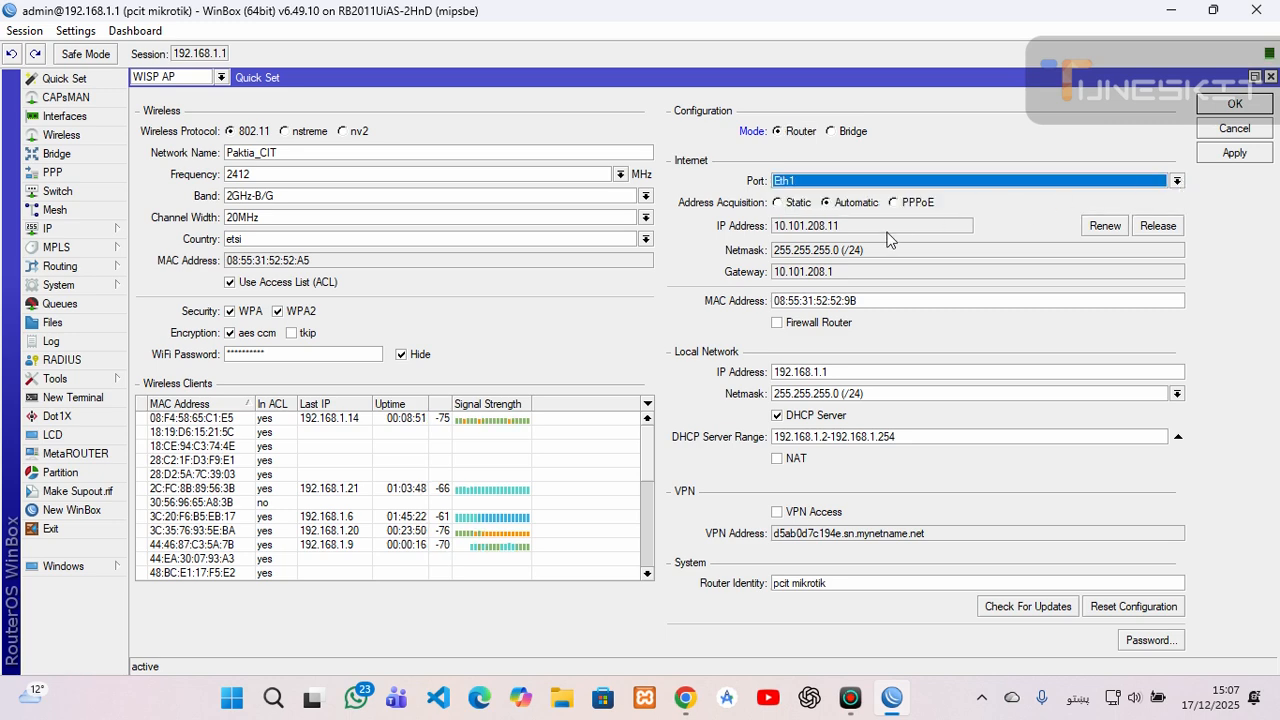
Compare the Static and Automatic address acquisition settings for the Internet connection, ending on Automatic.
click(781, 204)
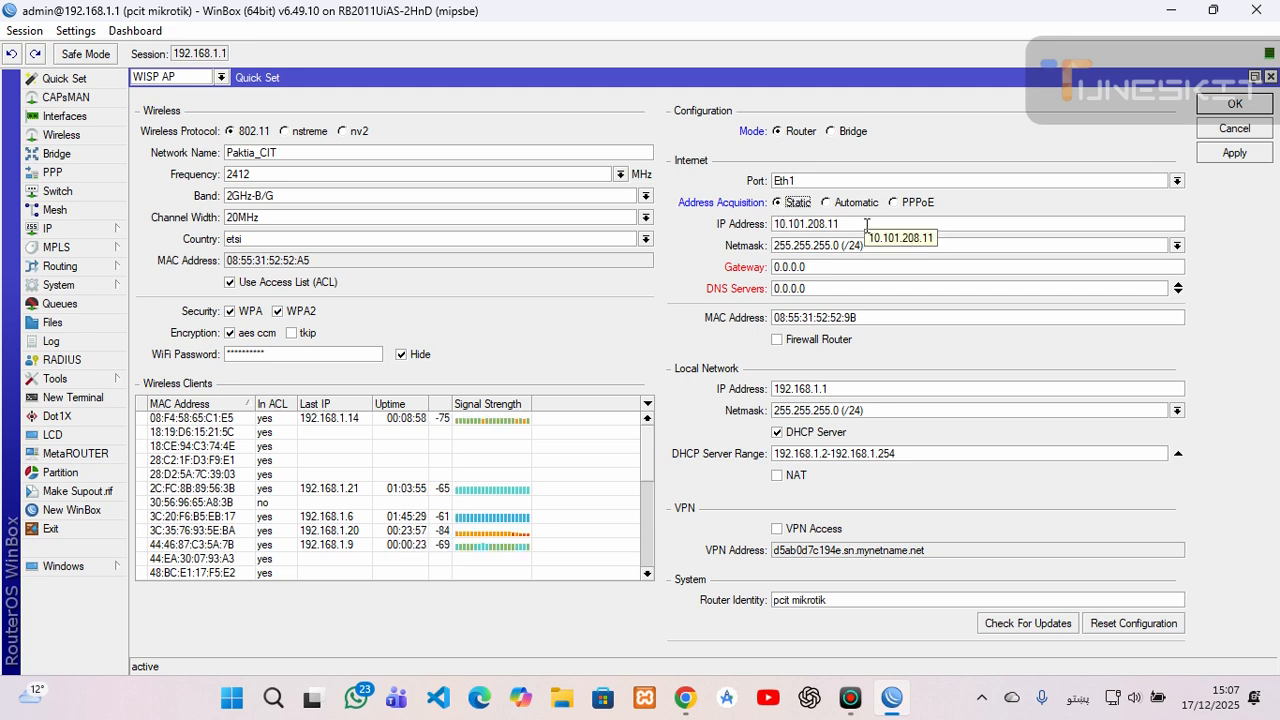
click(836, 268)
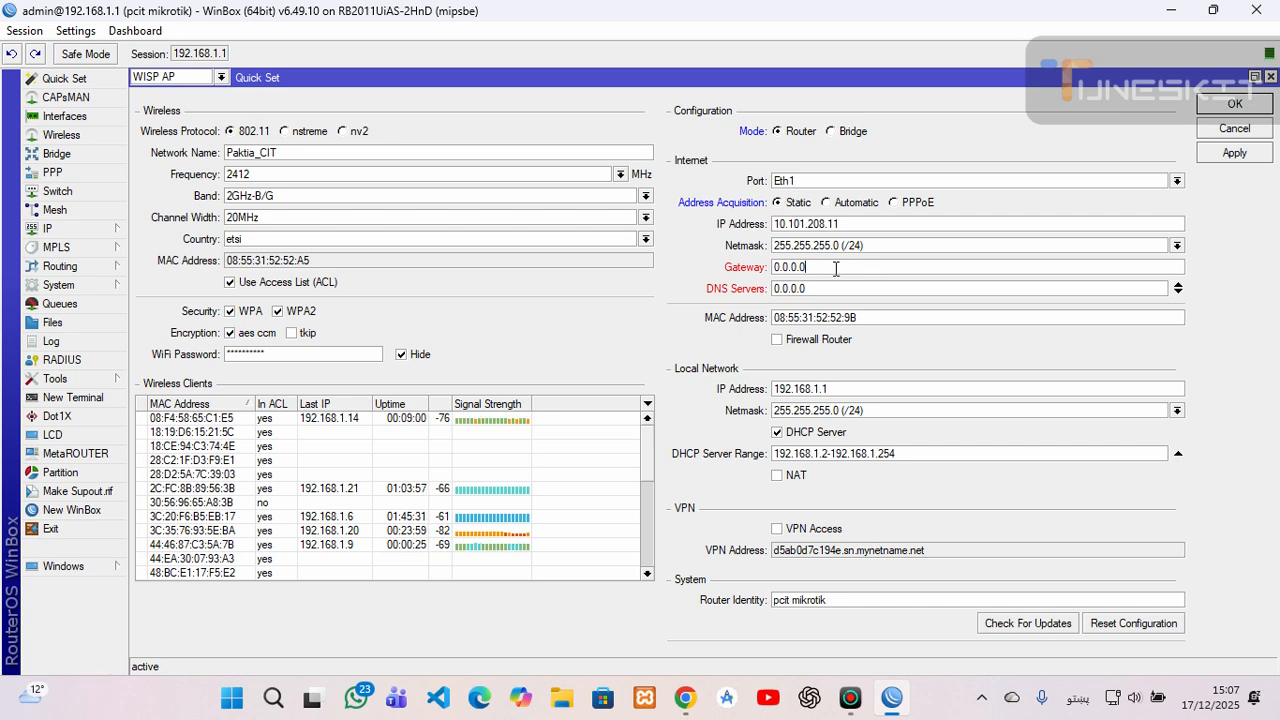
click(826, 203)
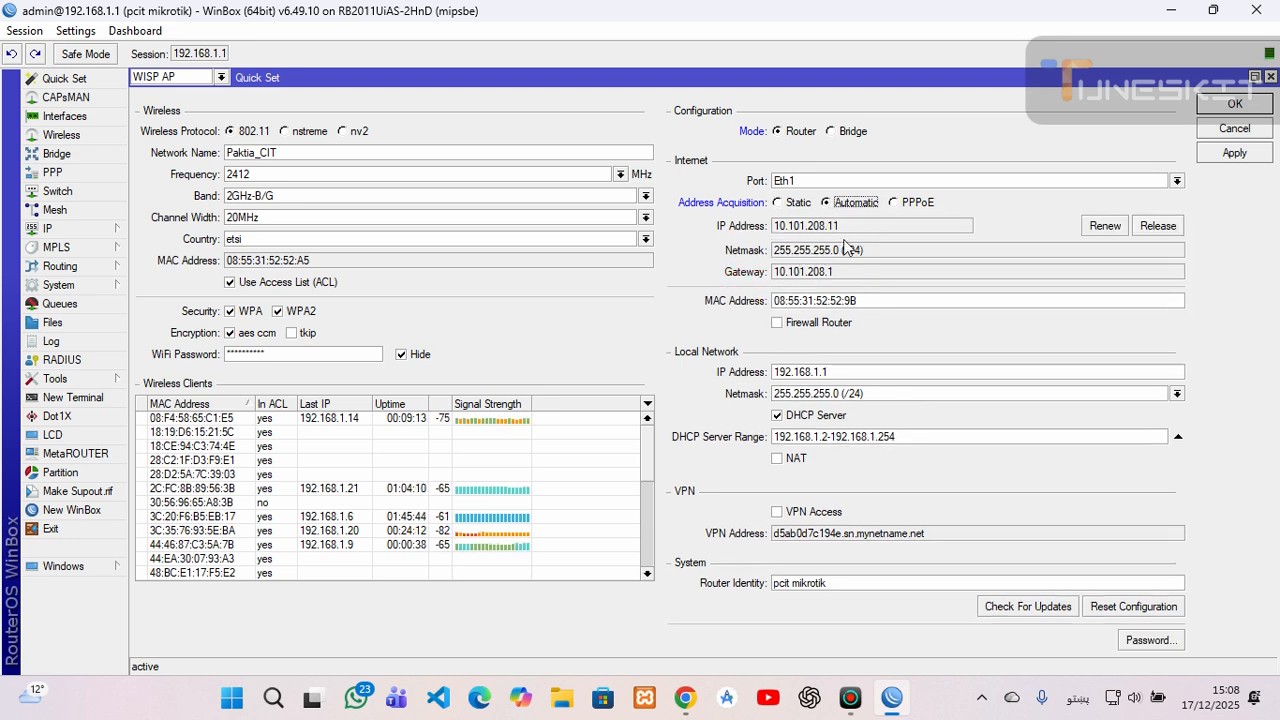
click(779, 204)
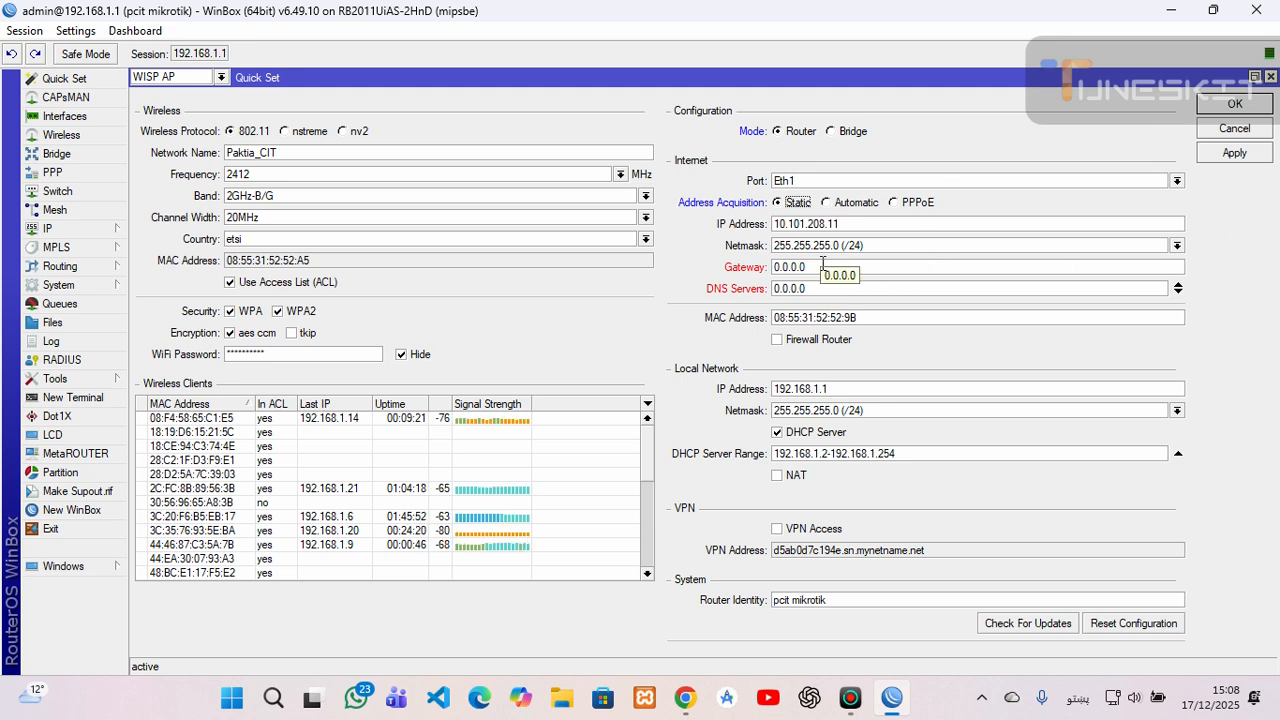
click(829, 203)
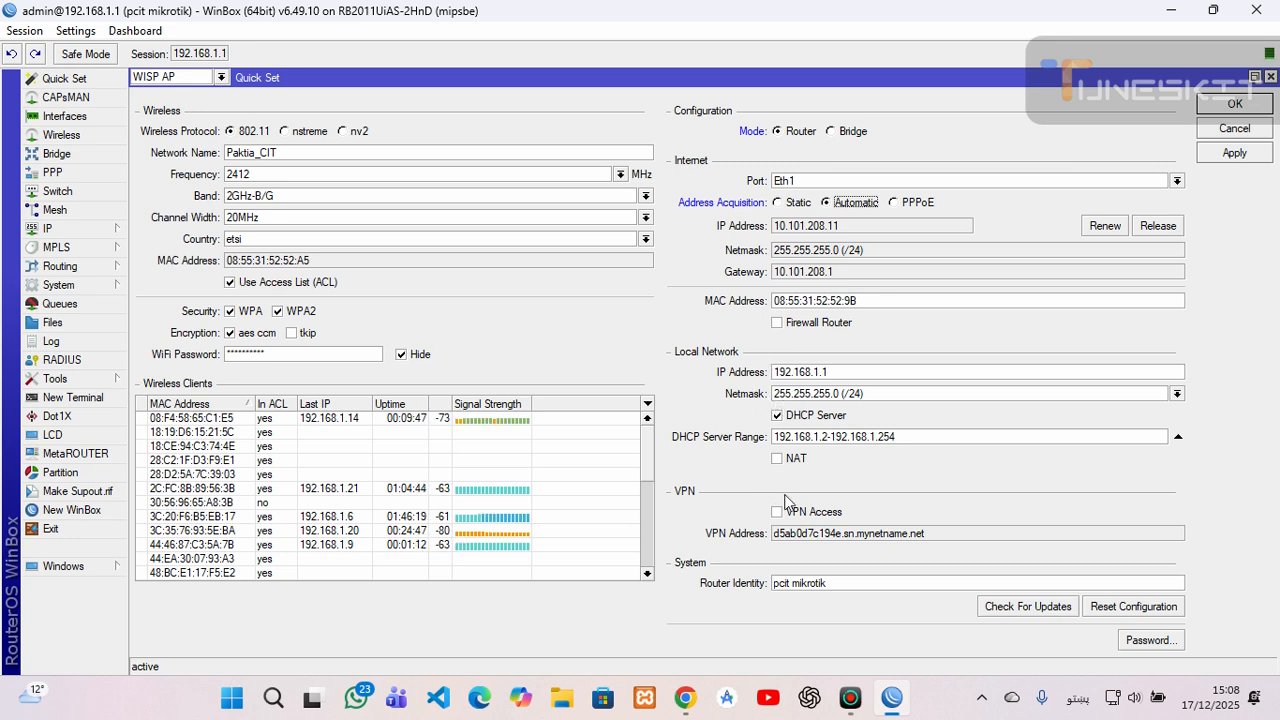
Examine the local network IP address and the start and end of the DHCP server range.
click(844, 369)
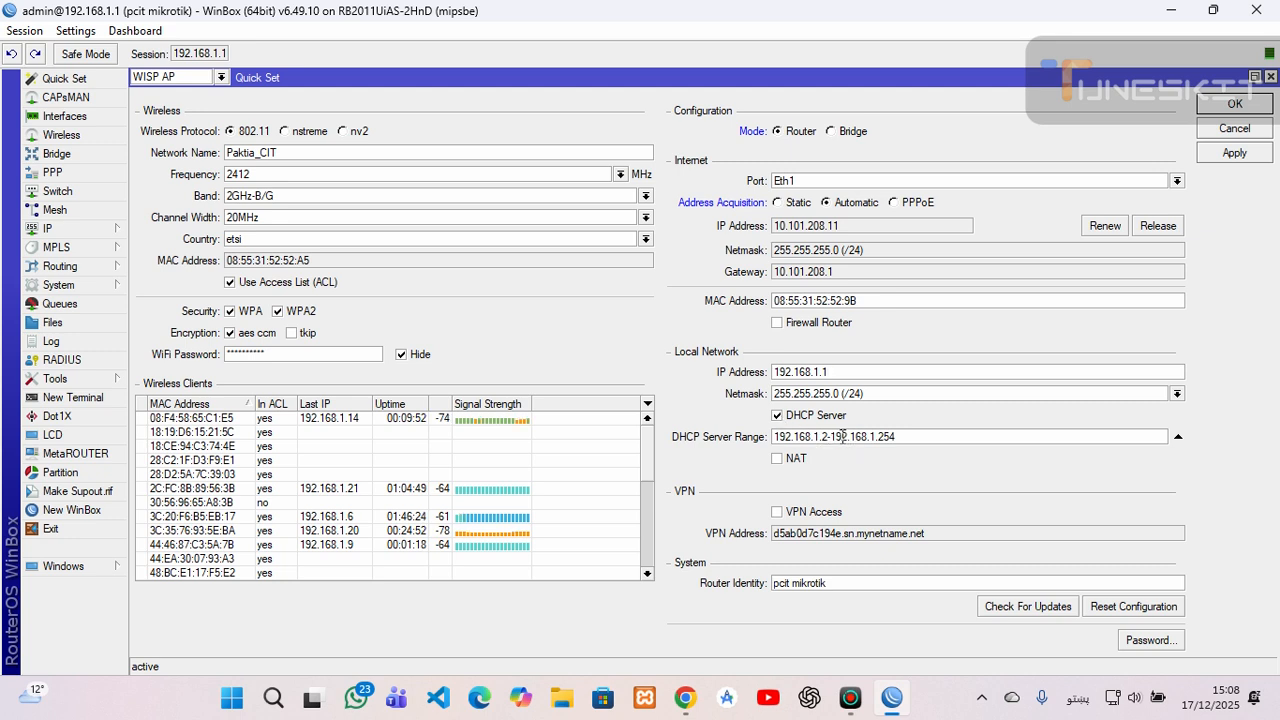
double_click(824, 437)
double_click(880, 437)
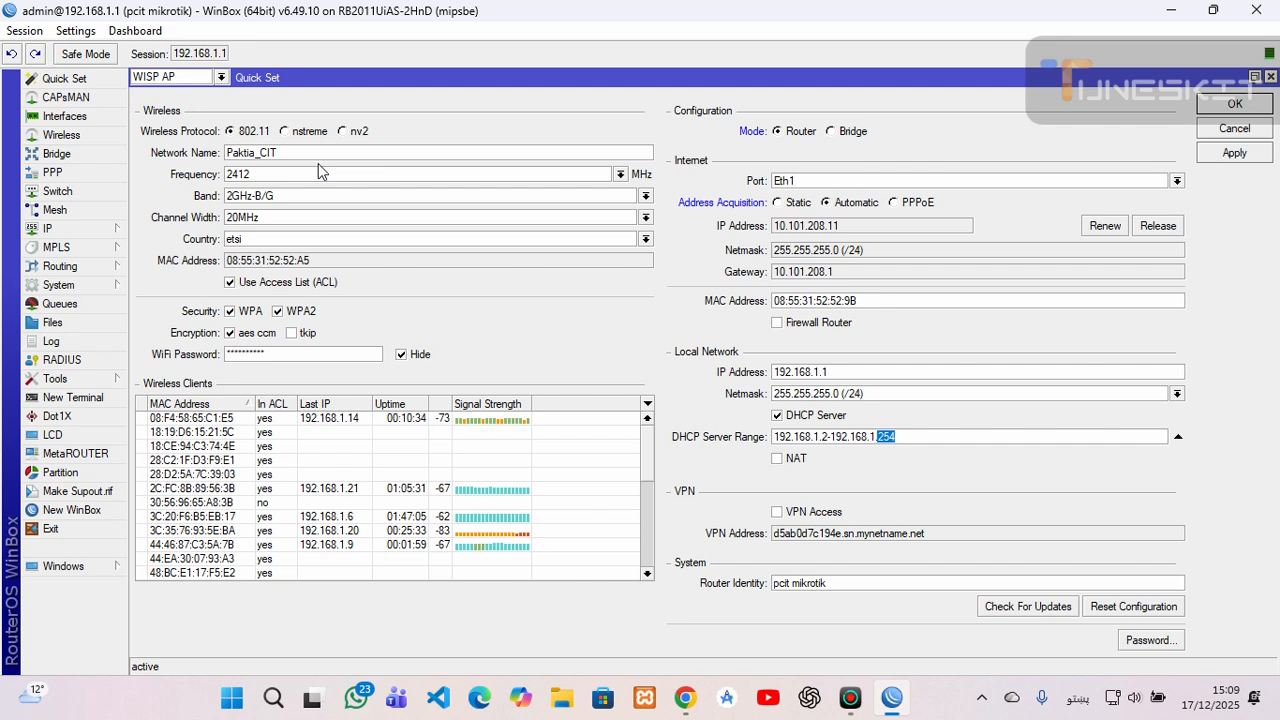
Replace the wireless network name with AtalTech88.
key(BackSpace)
key(BackSpace)
key(BackSpace)
key(BackSpace)
key(BackSpace)
key(BackSpace)
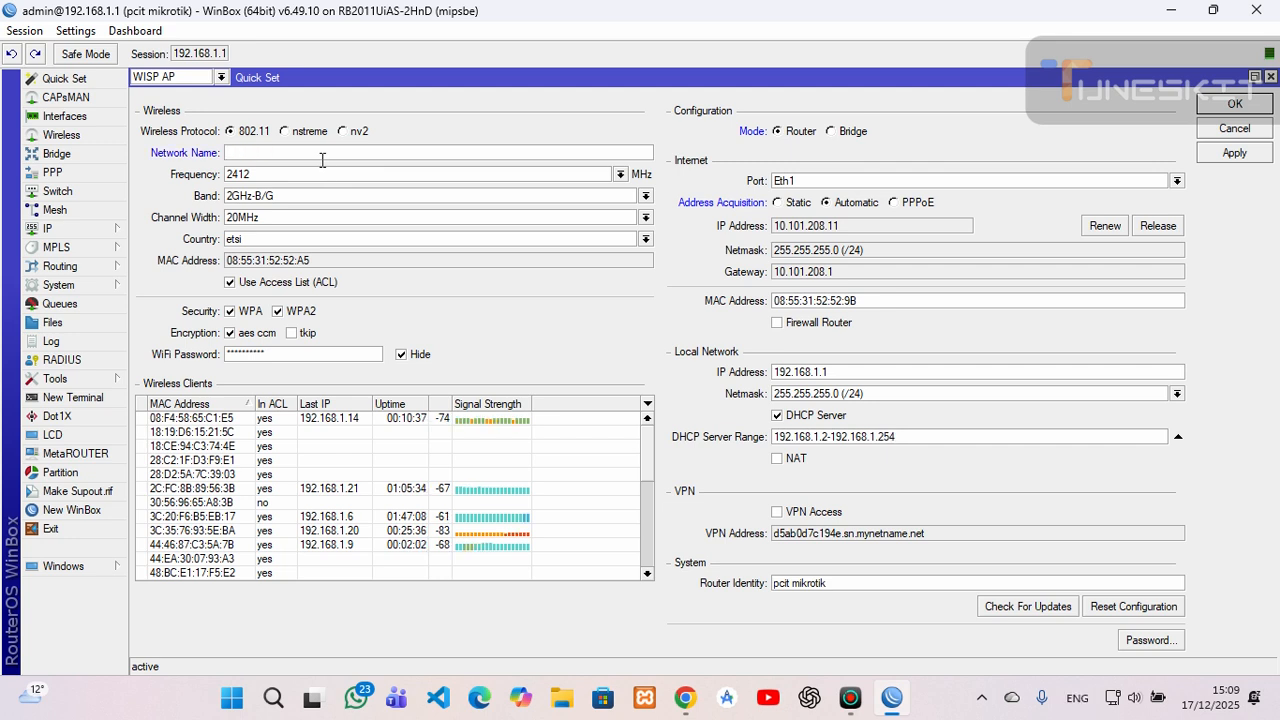
text(AtalT)
key(BackSpace)
key(BackSpace)
key(BackSpace)
text(ech88)
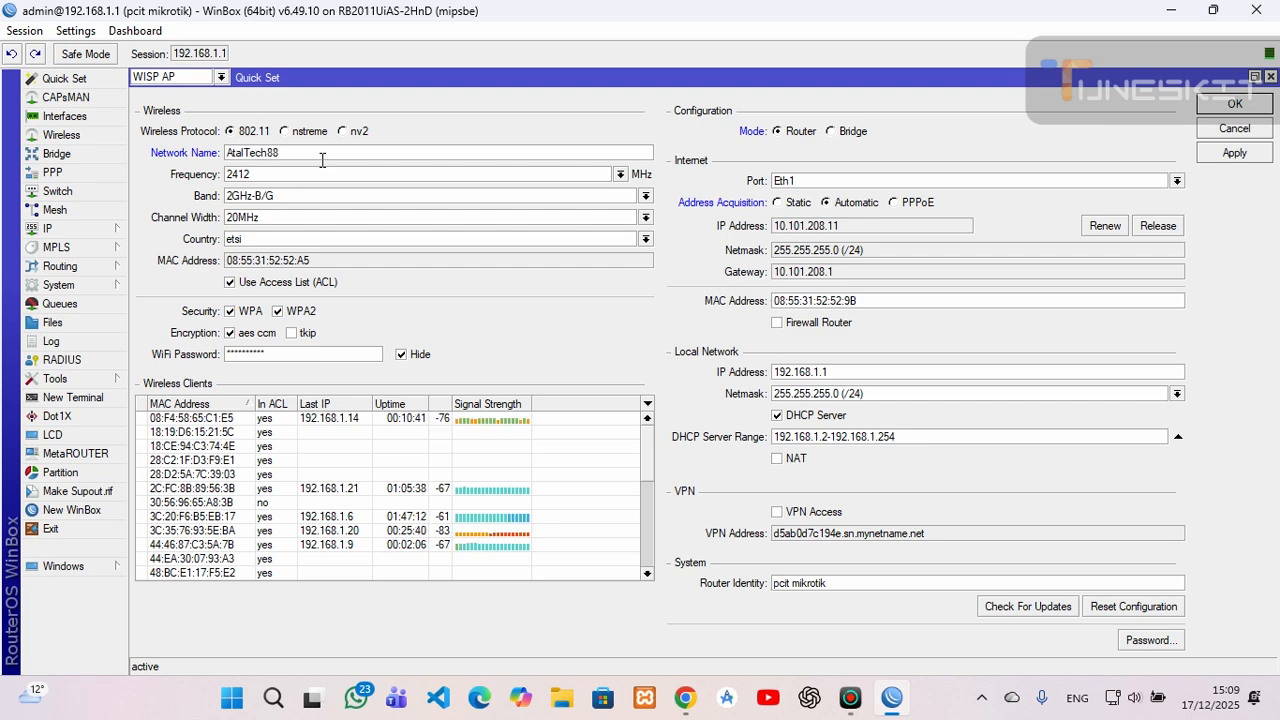
Review the wireless frequency, band, channel width and country options and the MAC address, leaving them as they are.
click(624, 175)
click(624, 175)
click(646, 197)
click(646, 197)
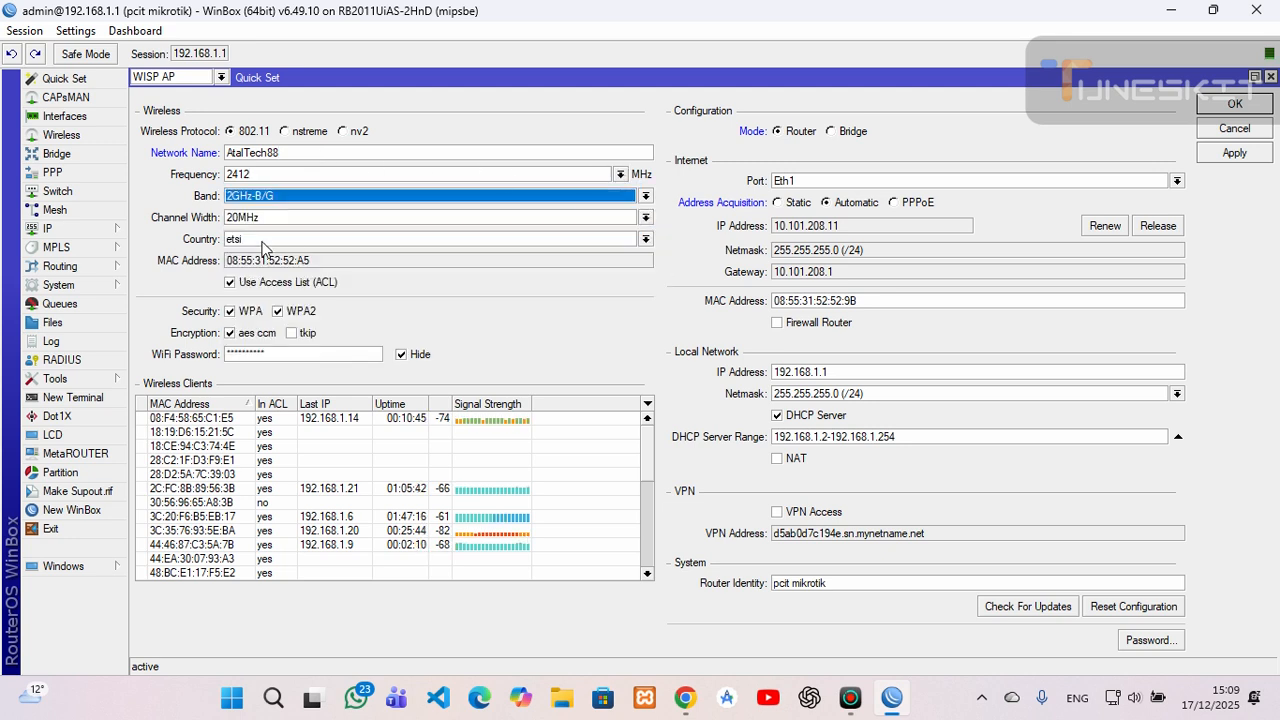
click(646, 217)
click(646, 217)
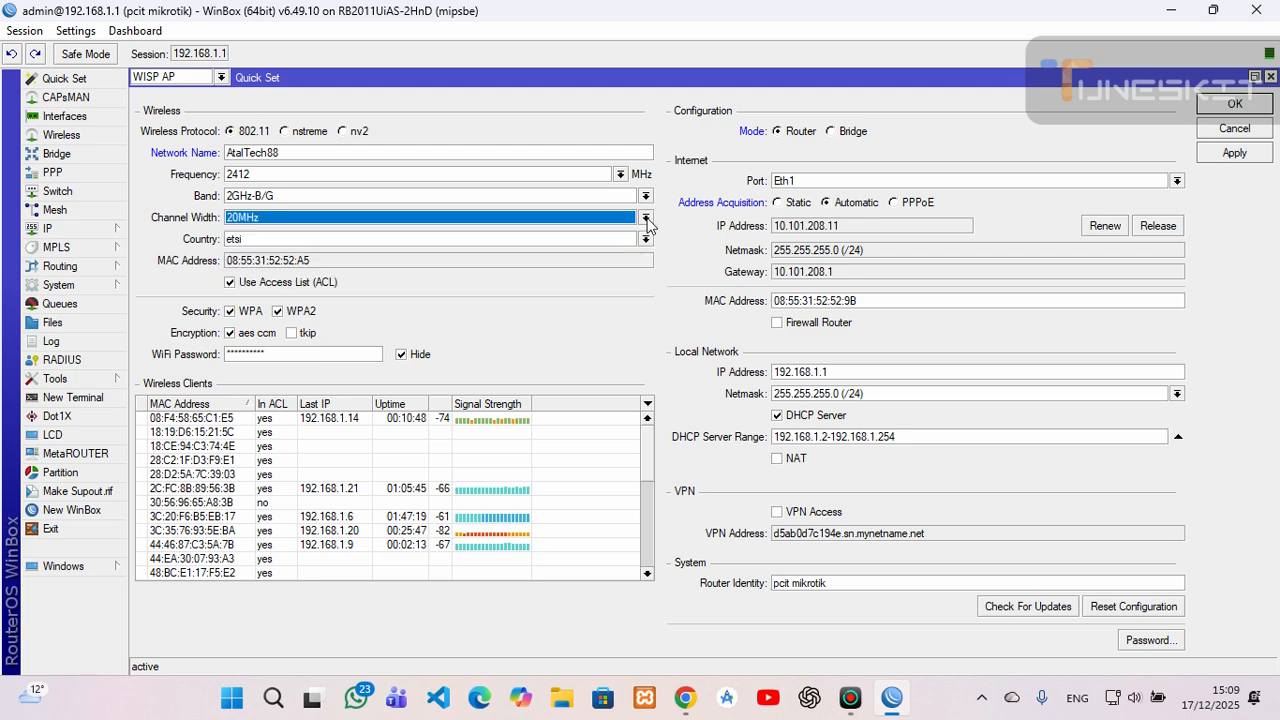
click(646, 241)
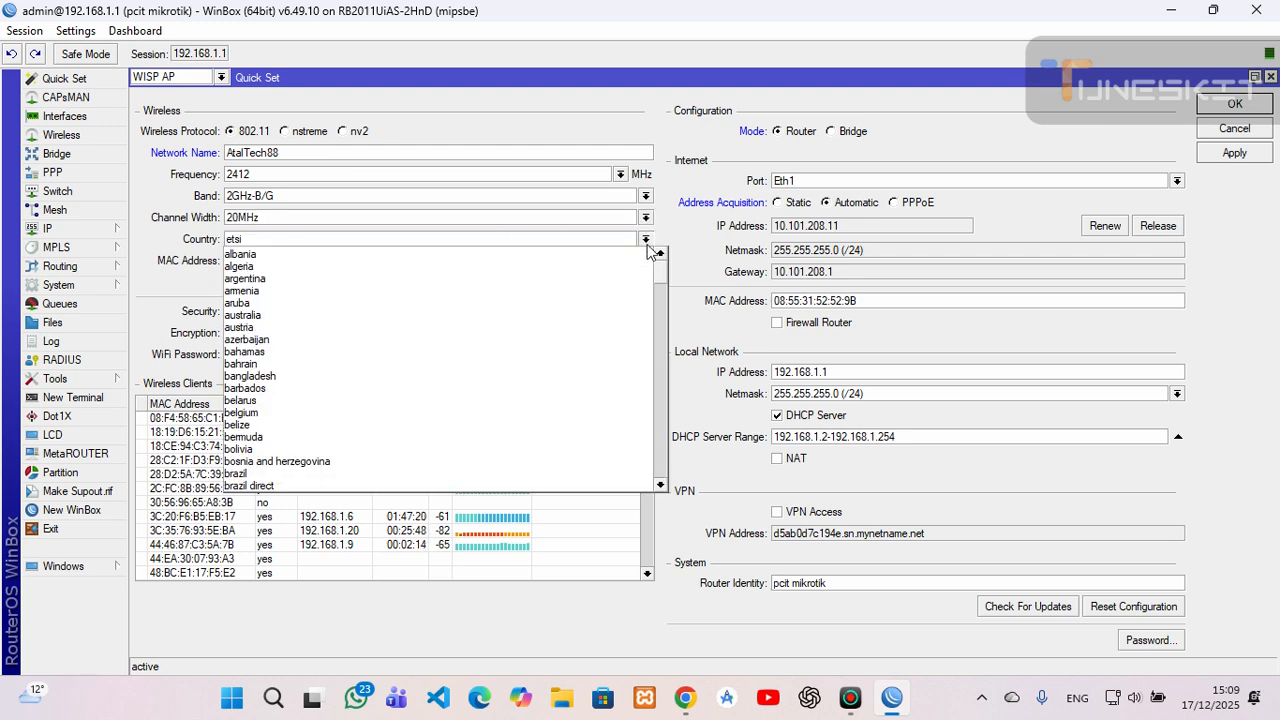
click(646, 241)
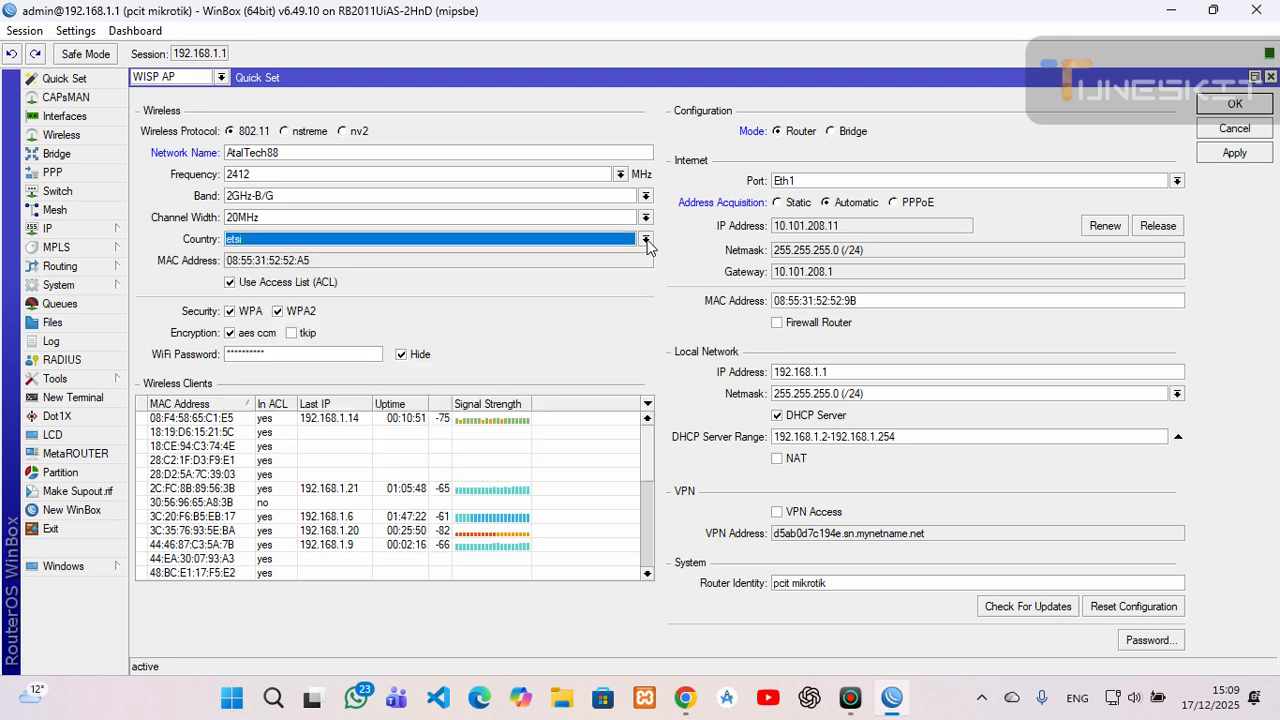
click(352, 263)
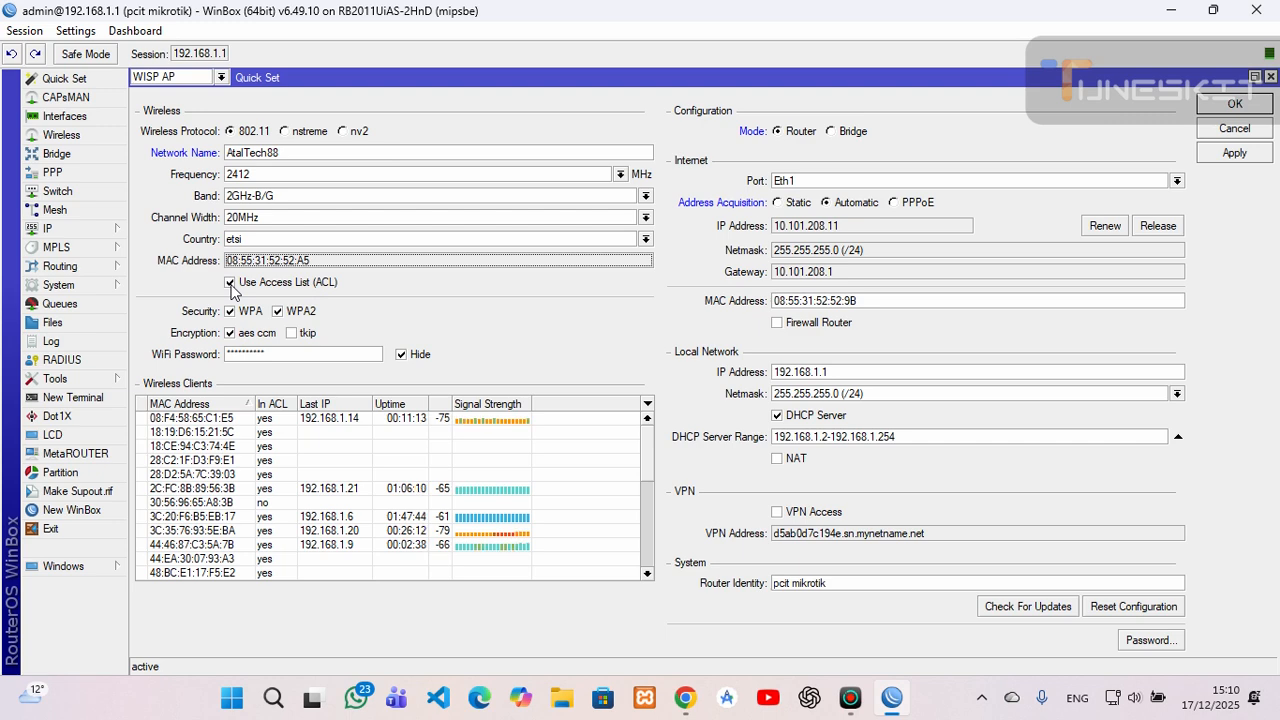
View the wireless access list and its new access rule form, closing both without adding a rule.
click(72, 142)
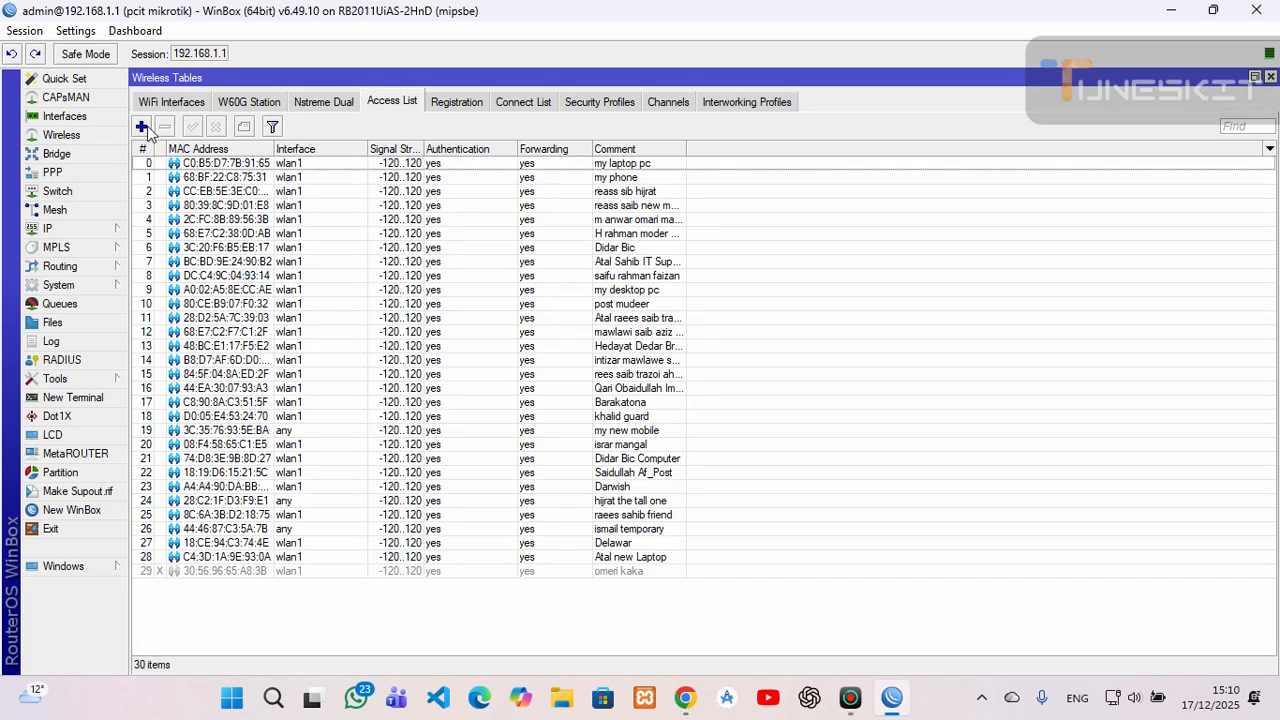
click(142, 127)
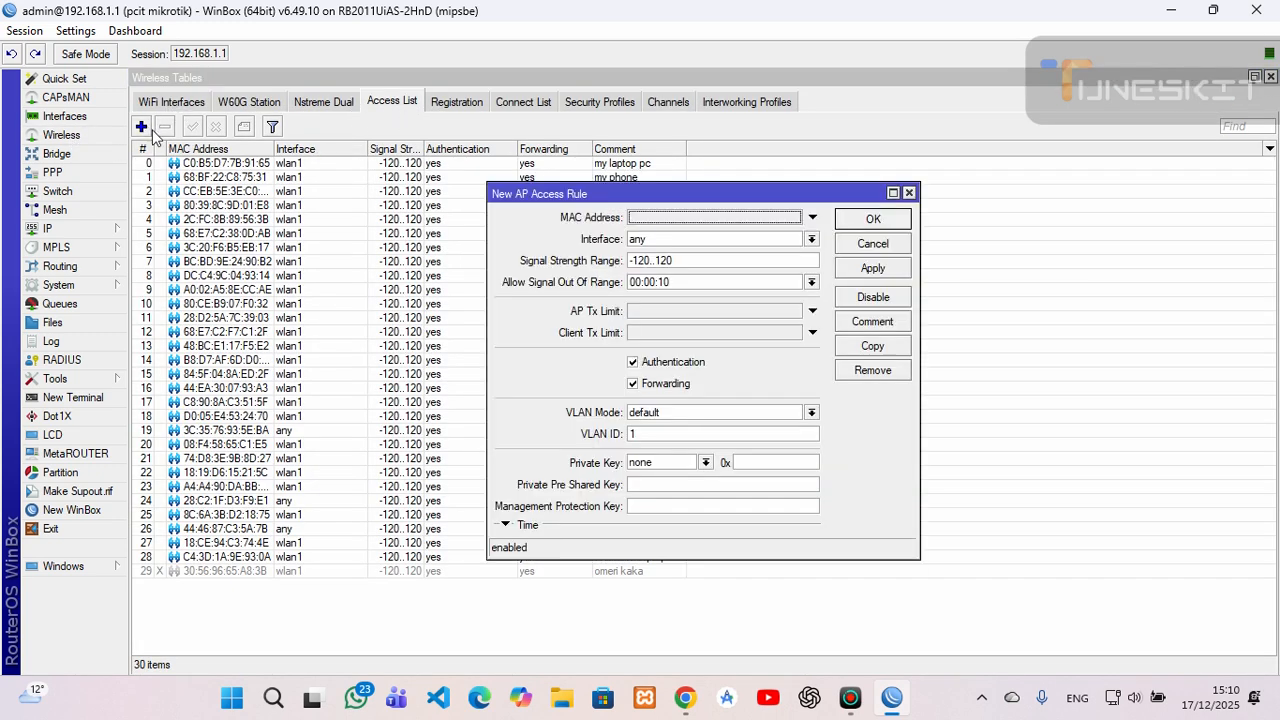
click(909, 194)
click(1270, 77)
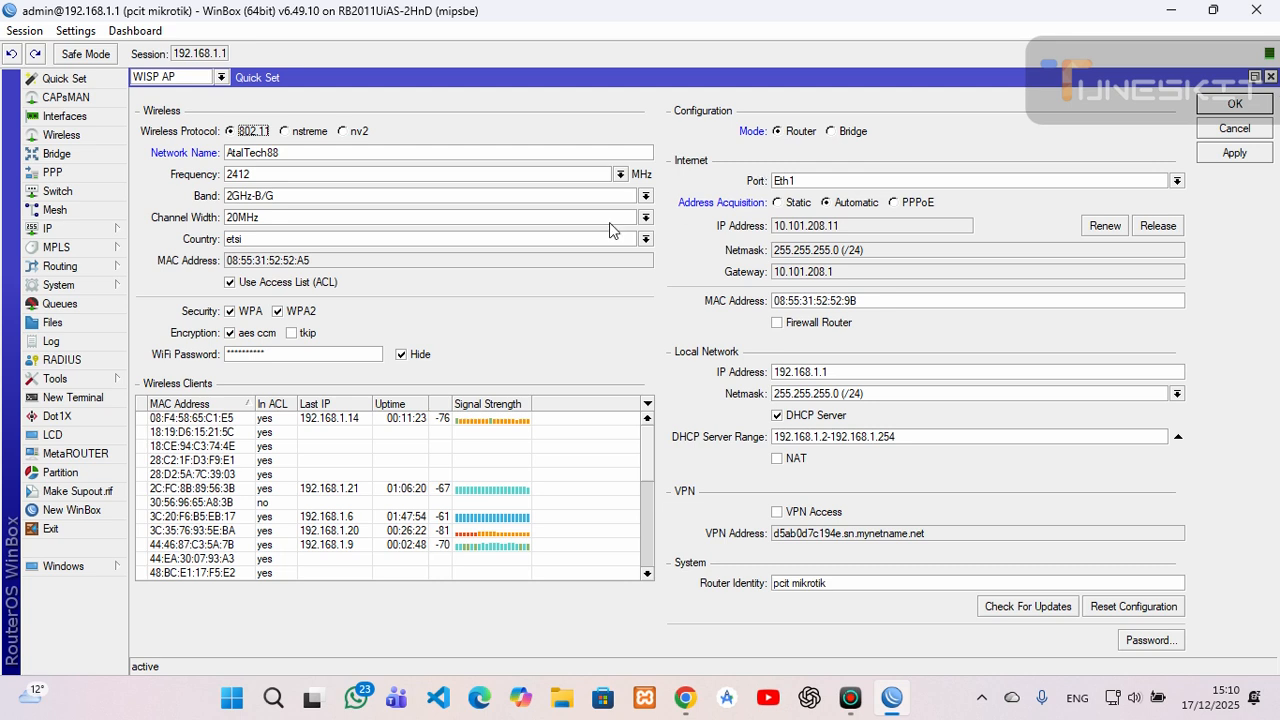
Examine the entries in Quick Set's wireless clients list by selecting several devices in turn.
click(190, 434)
click(200, 419)
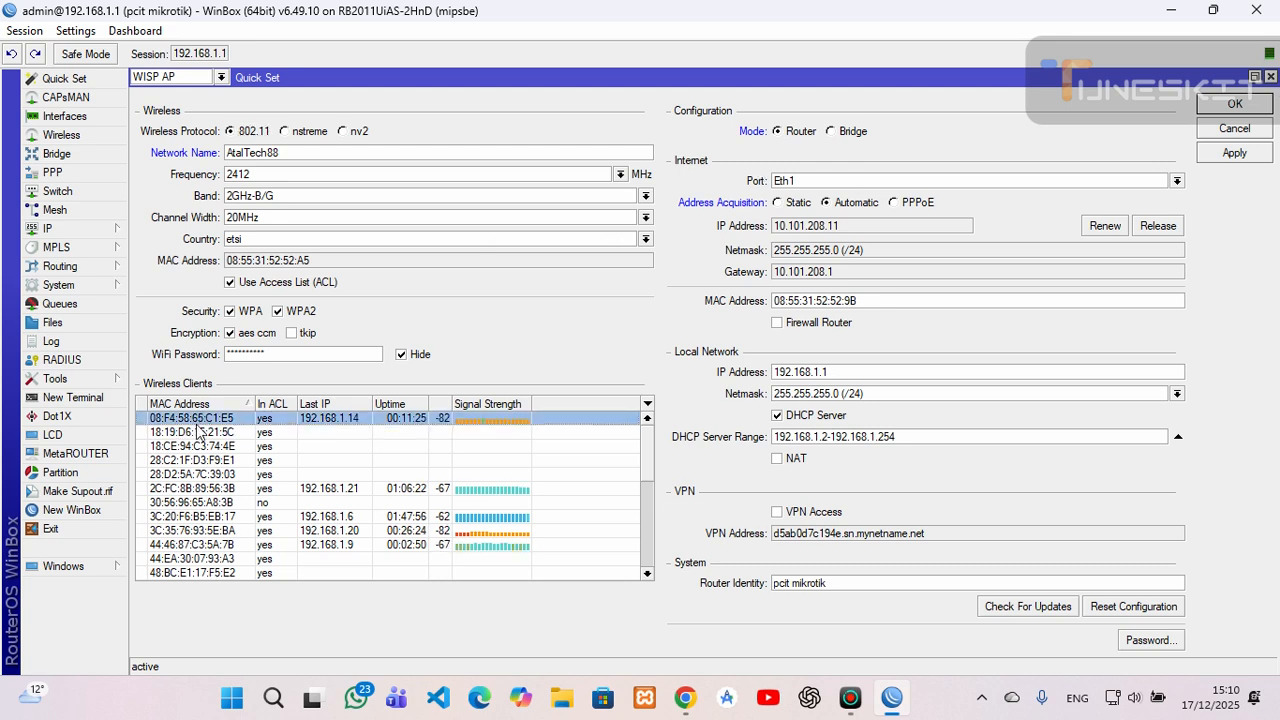
click(197, 432)
click(202, 419)
click(203, 433)
click(203, 447)
click(202, 462)
drag(202, 462, 213, 506)
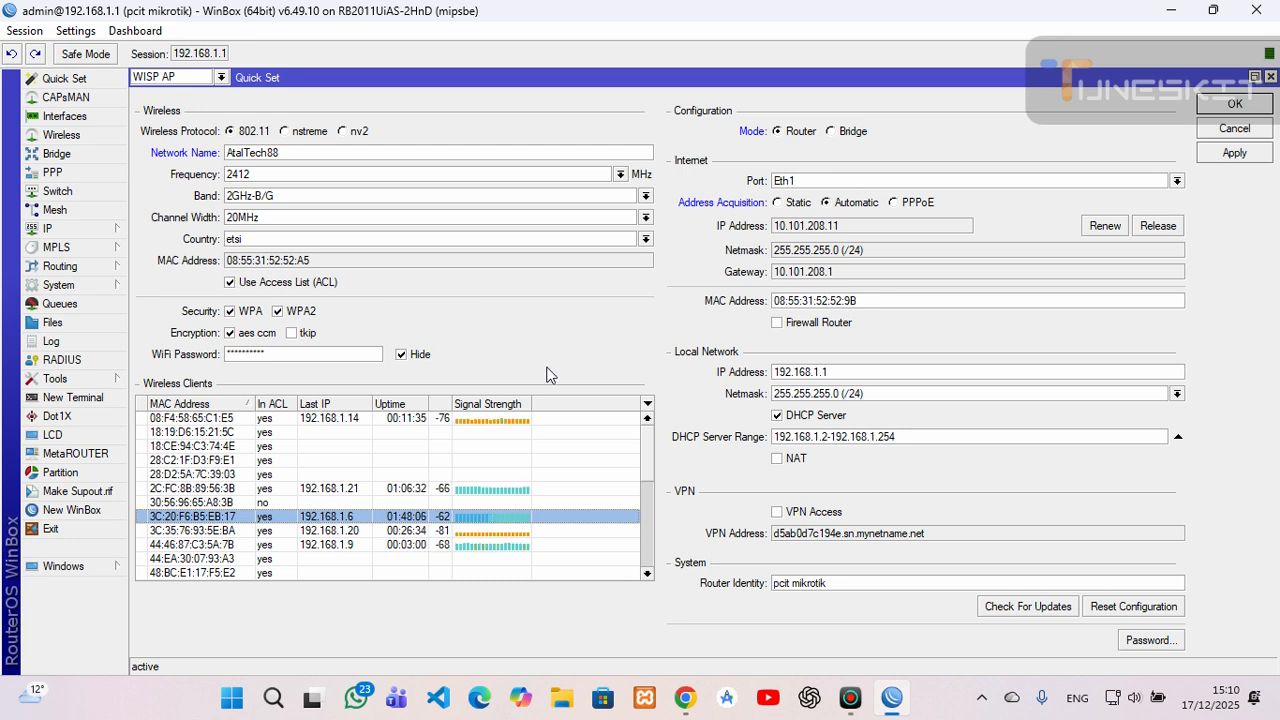
click(258, 446)
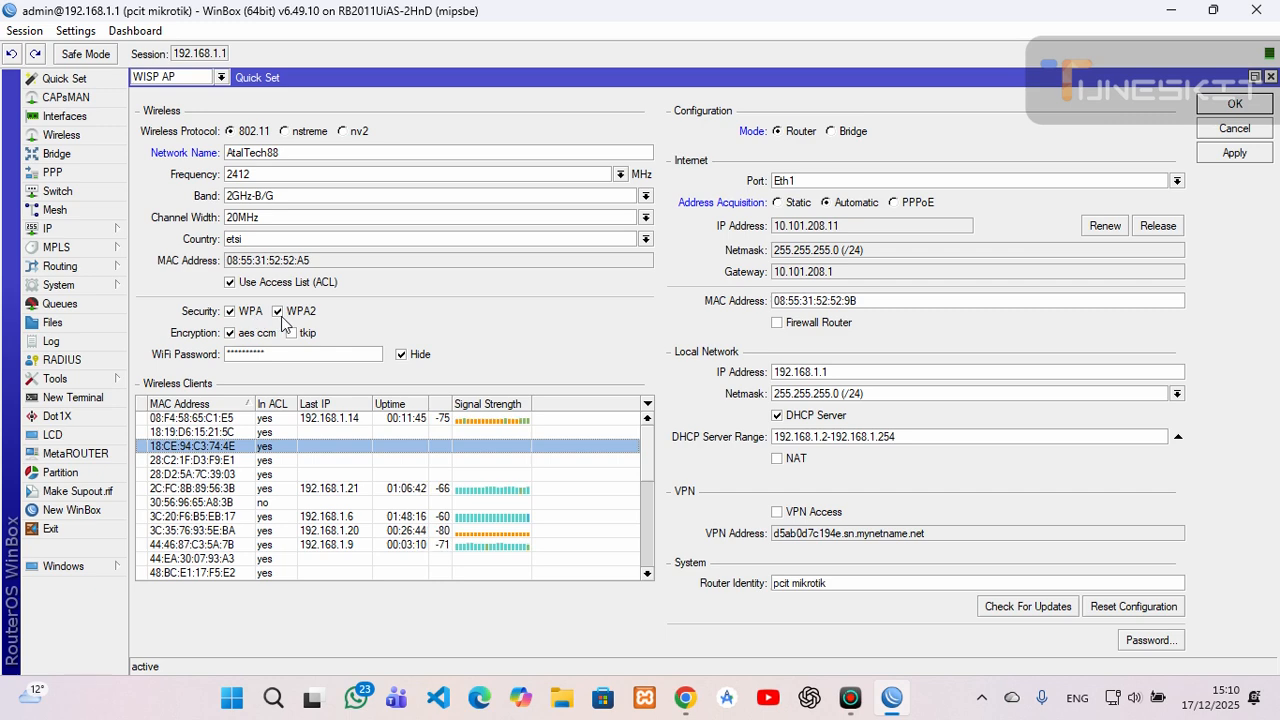
Review the encryption, WiFi password and router identity settings, and close Quick Set without applying anything.
click(228, 333)
click(227, 330)
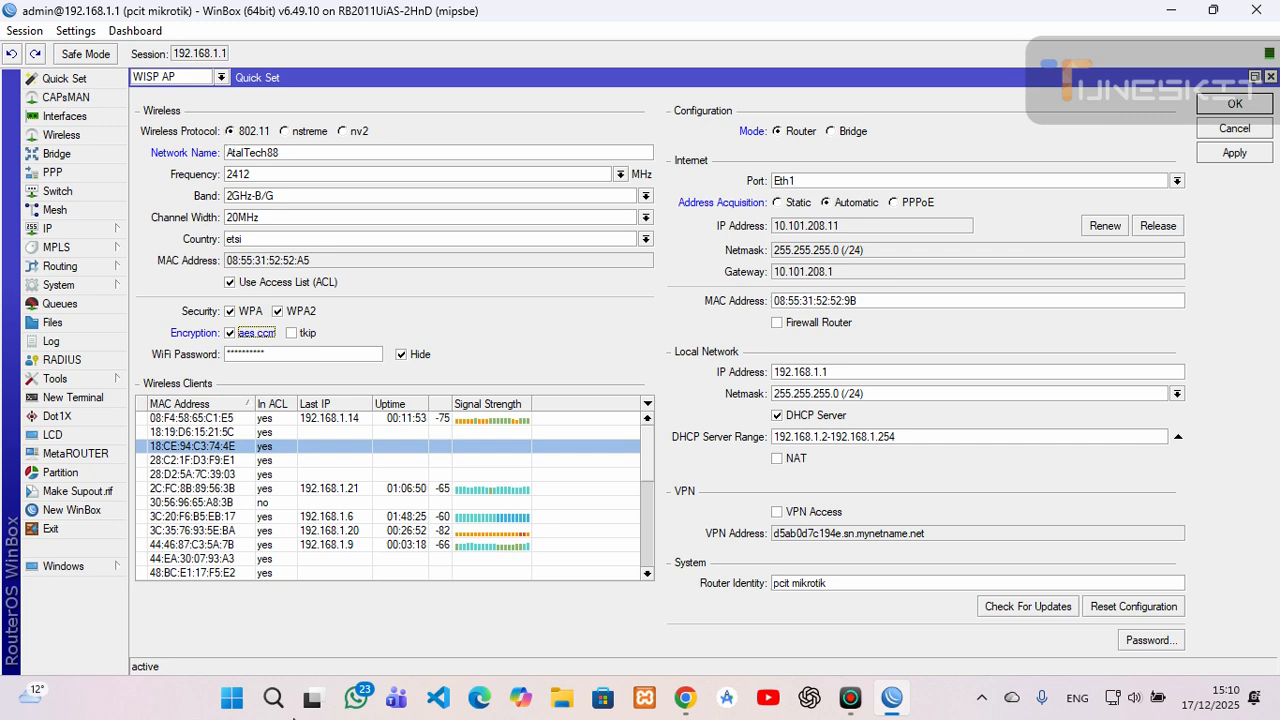
click(351, 353)
click(838, 583)
drag(838, 583, 715, 619)
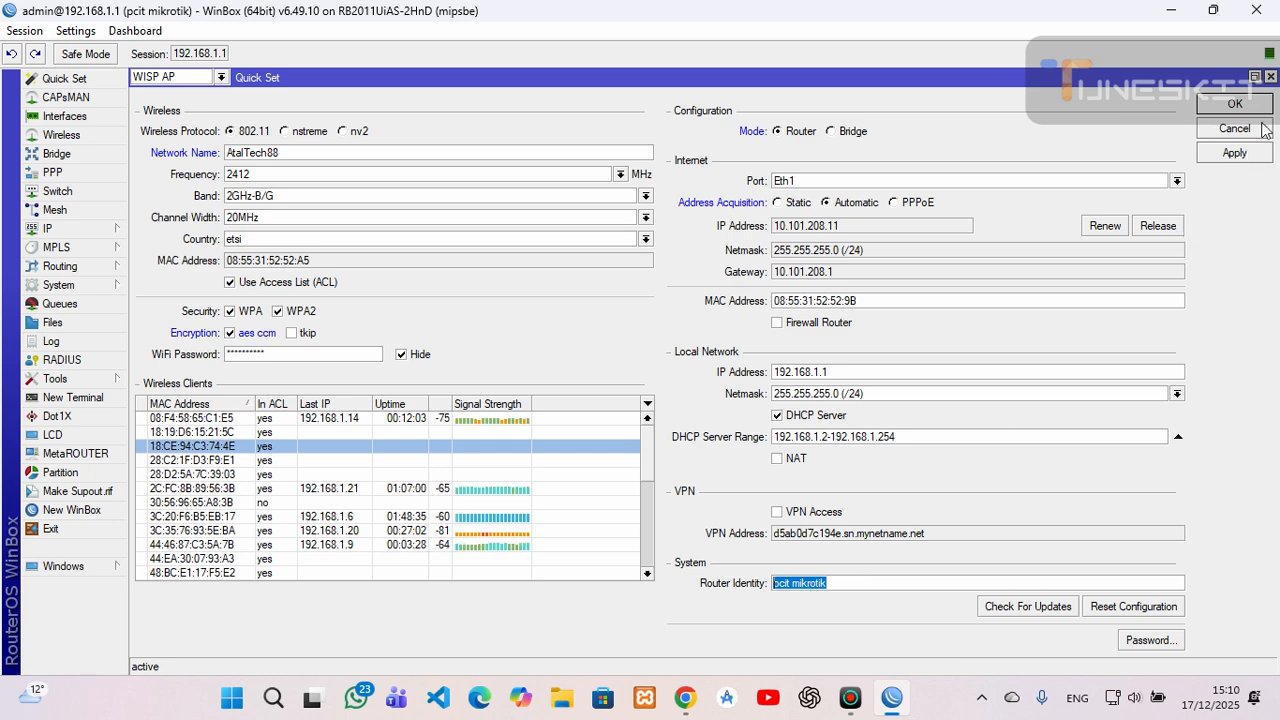
click(1270, 77)
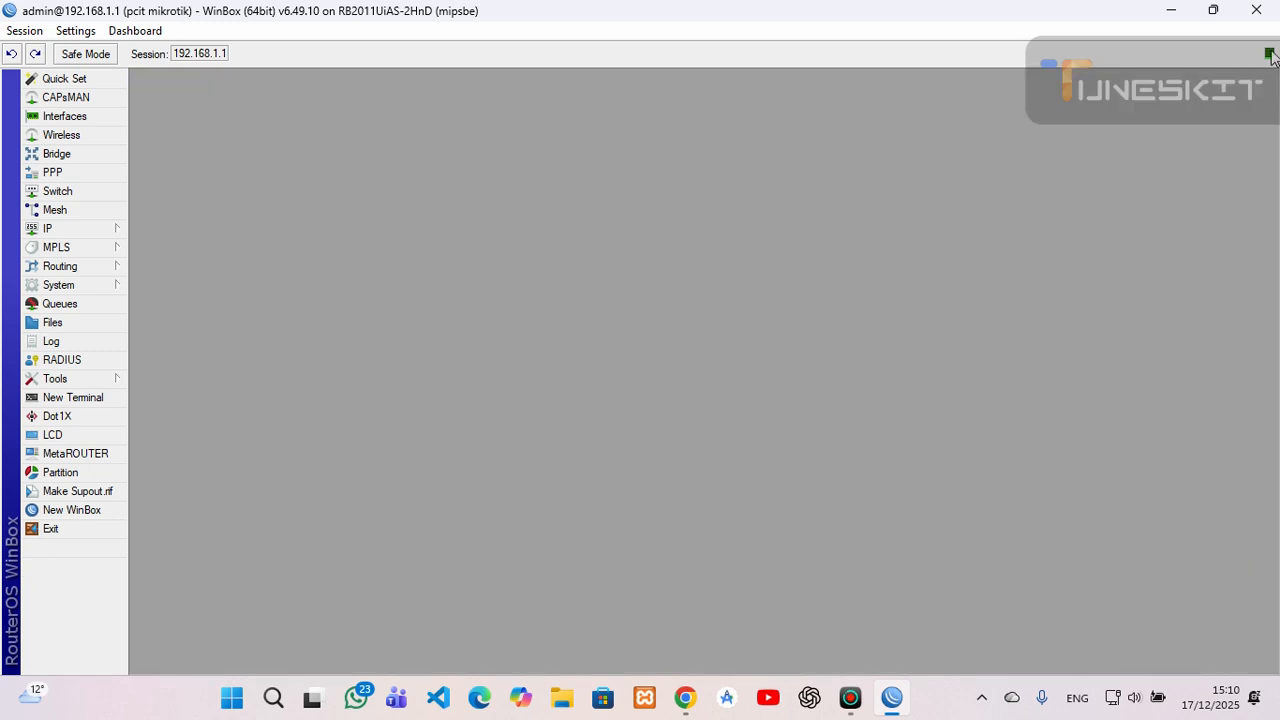
Close the router session, reconnect to 192.168.1.1 through a fresh WinBox launch, and close that session too.
click(1256, 10)
double_click(104, 355)
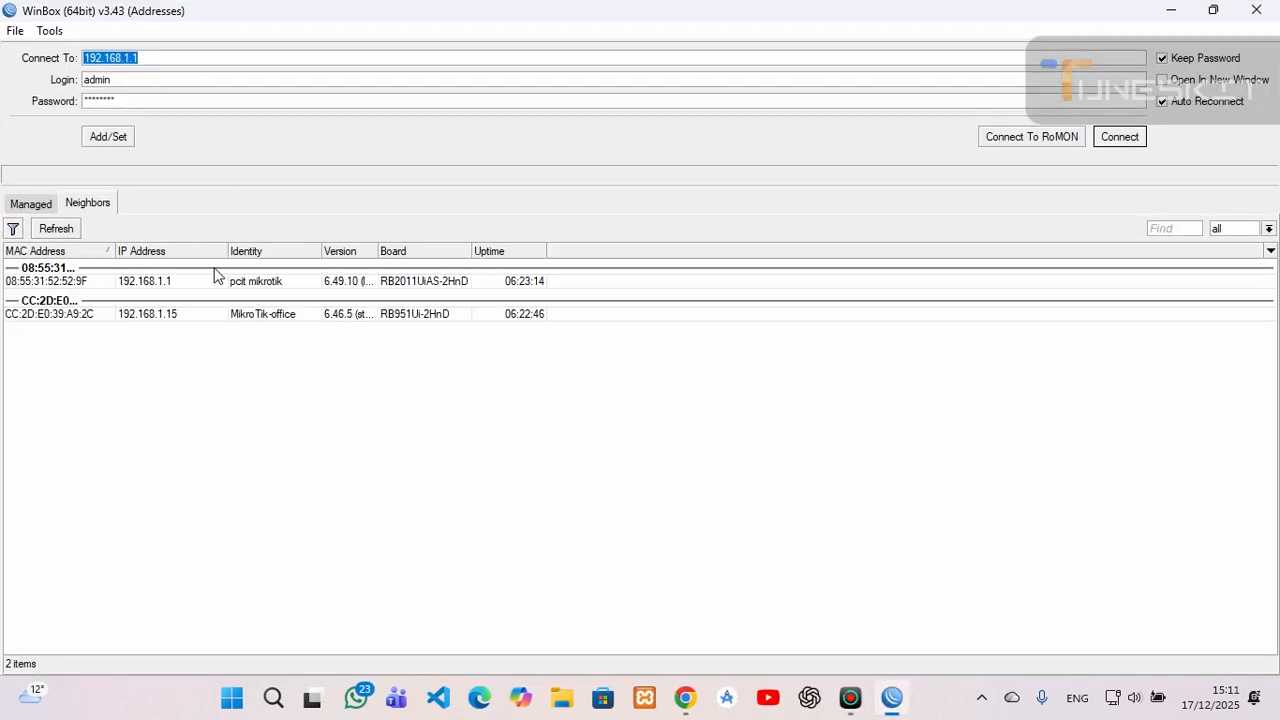
click(214, 279)
click(1122, 137)
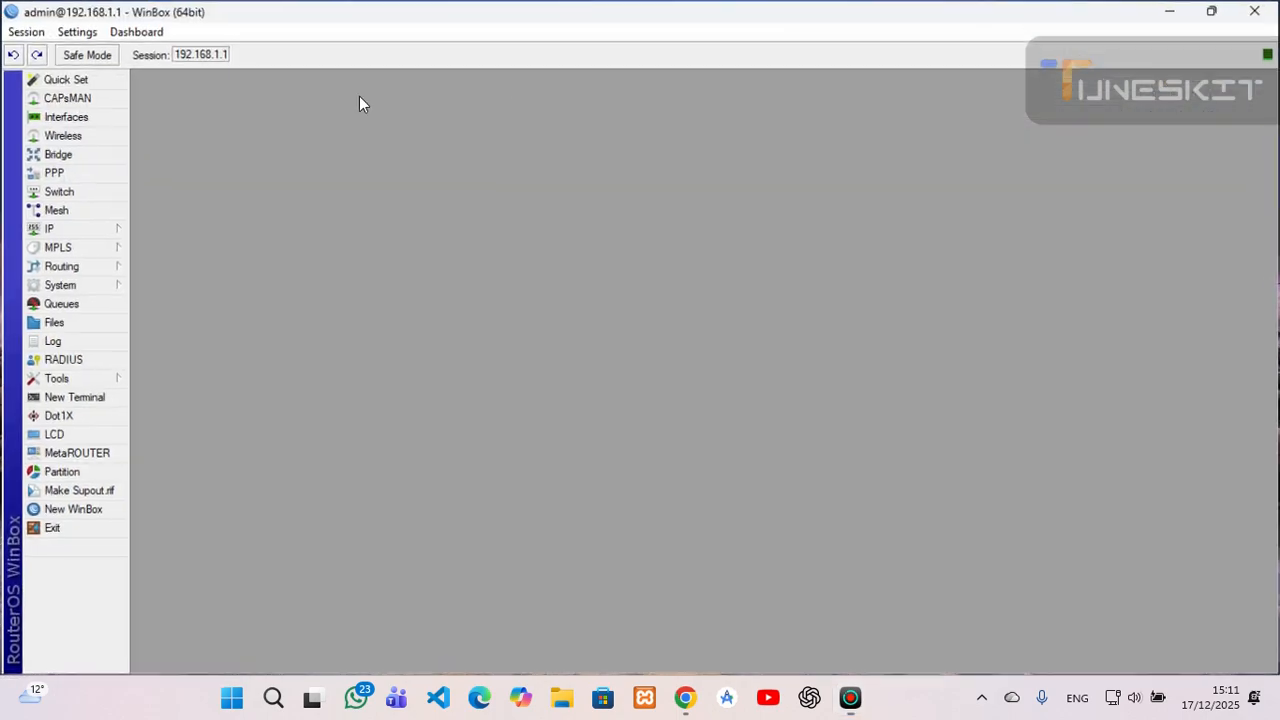
click(1254, 11)
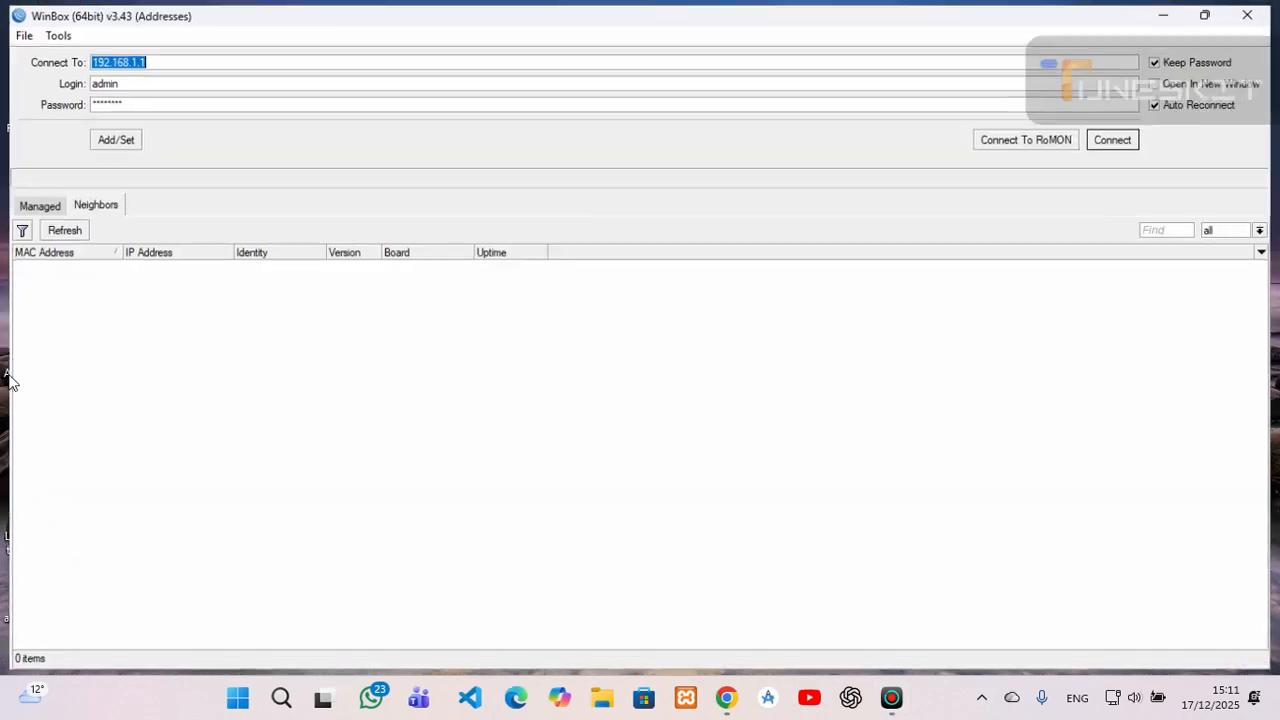
Connect to the neighbour router at 192.168.1.1, open Quick Set and highlight the router identity in the system settings.
click(252, 268)
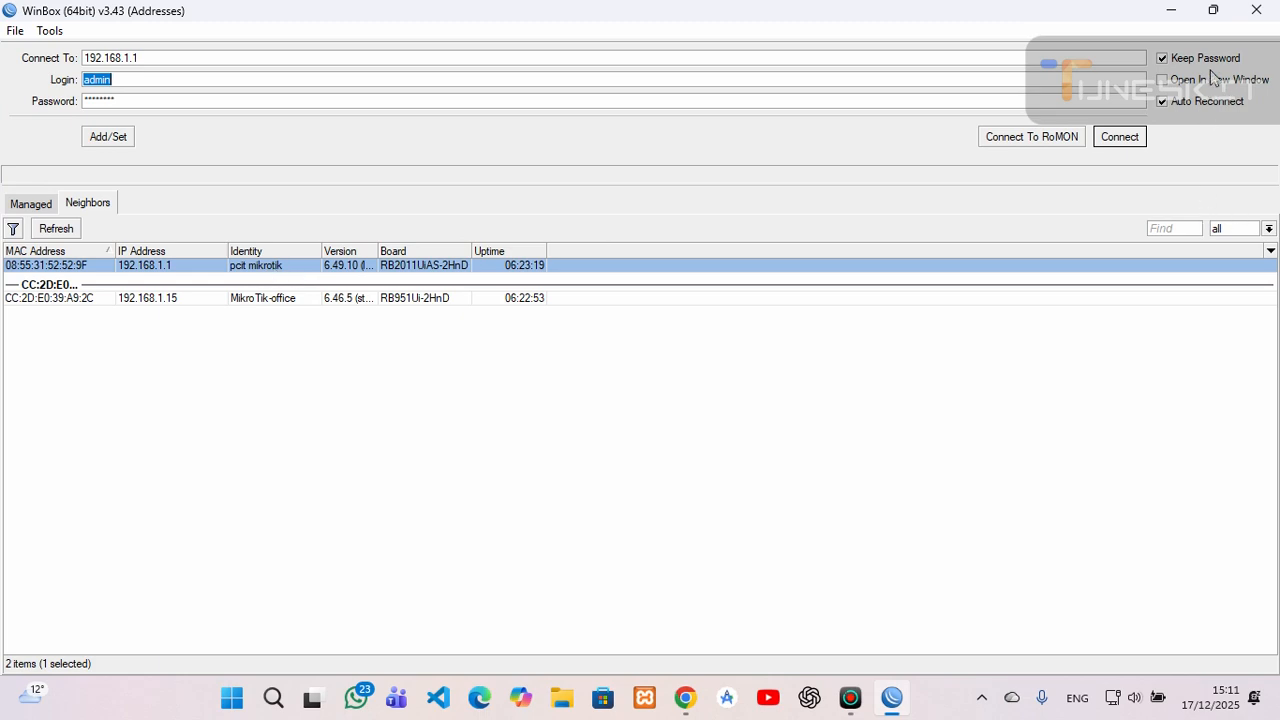
click(1119, 137)
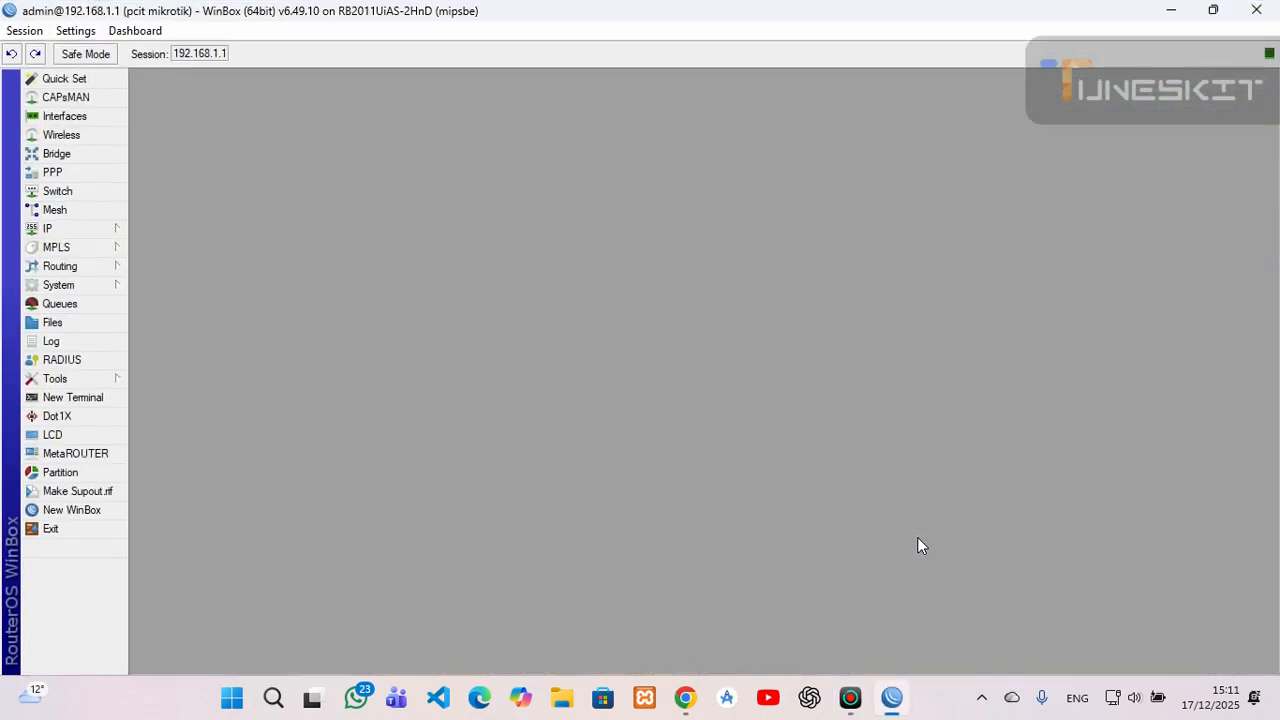
click(62, 79)
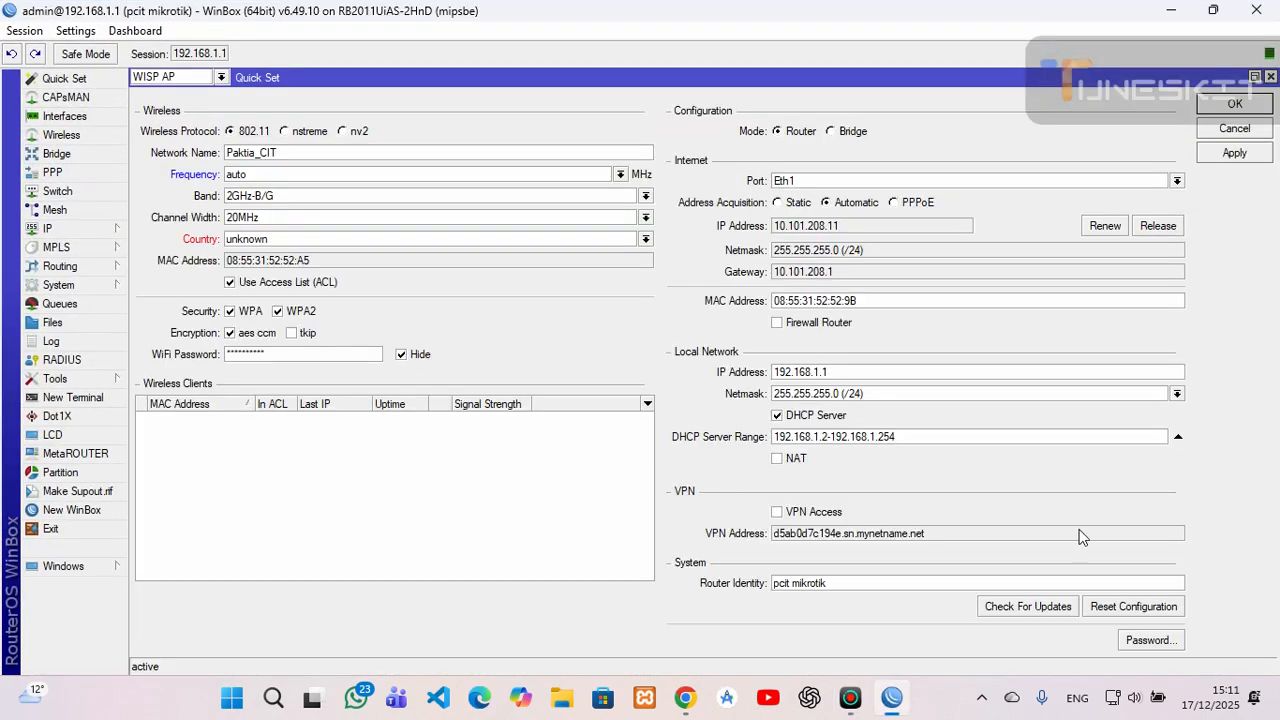
drag(838, 581, 740, 579)
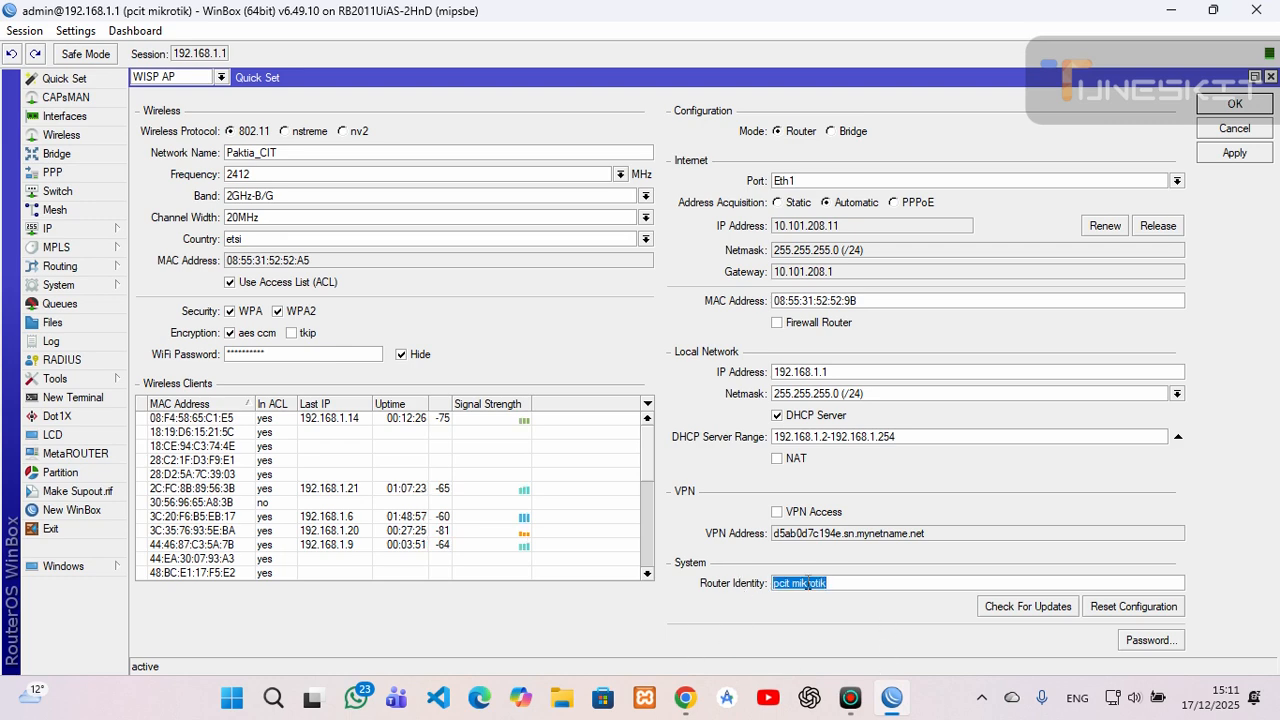
Check for RouterOS updates on the upgrade channel, repeat the check, and close the update window.
click(1036, 607)
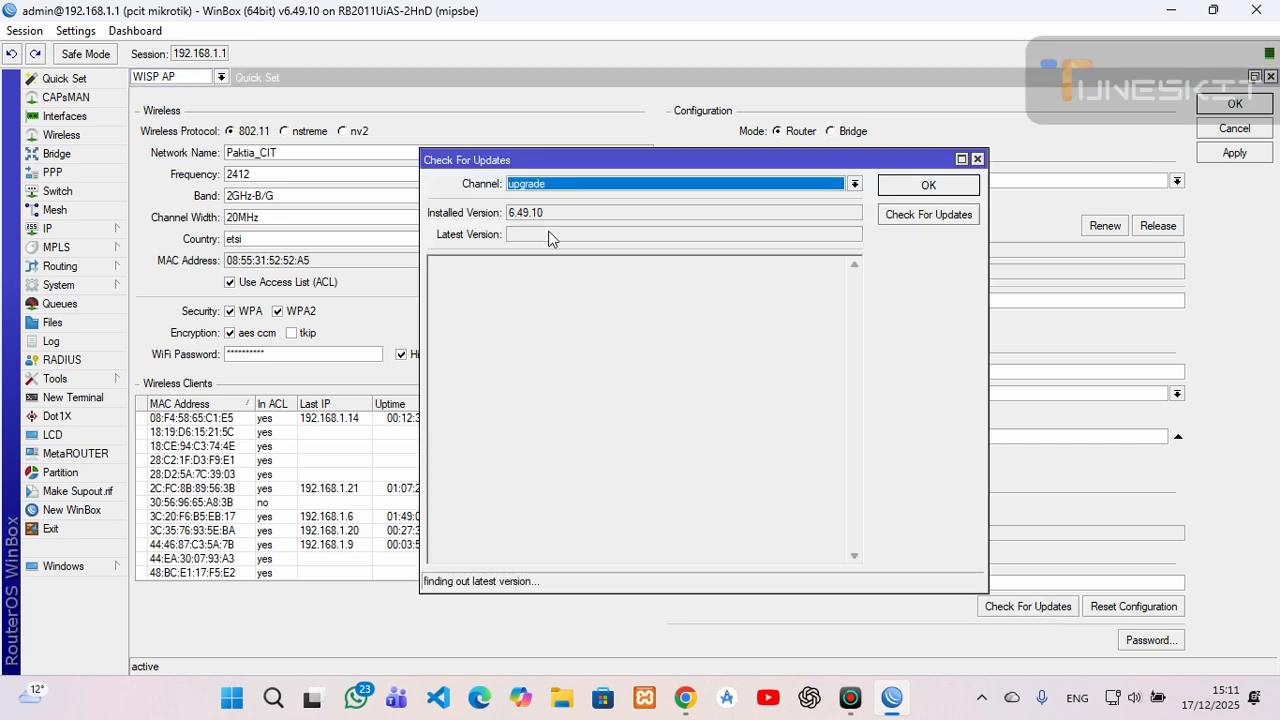
click(955, 185)
click(1012, 607)
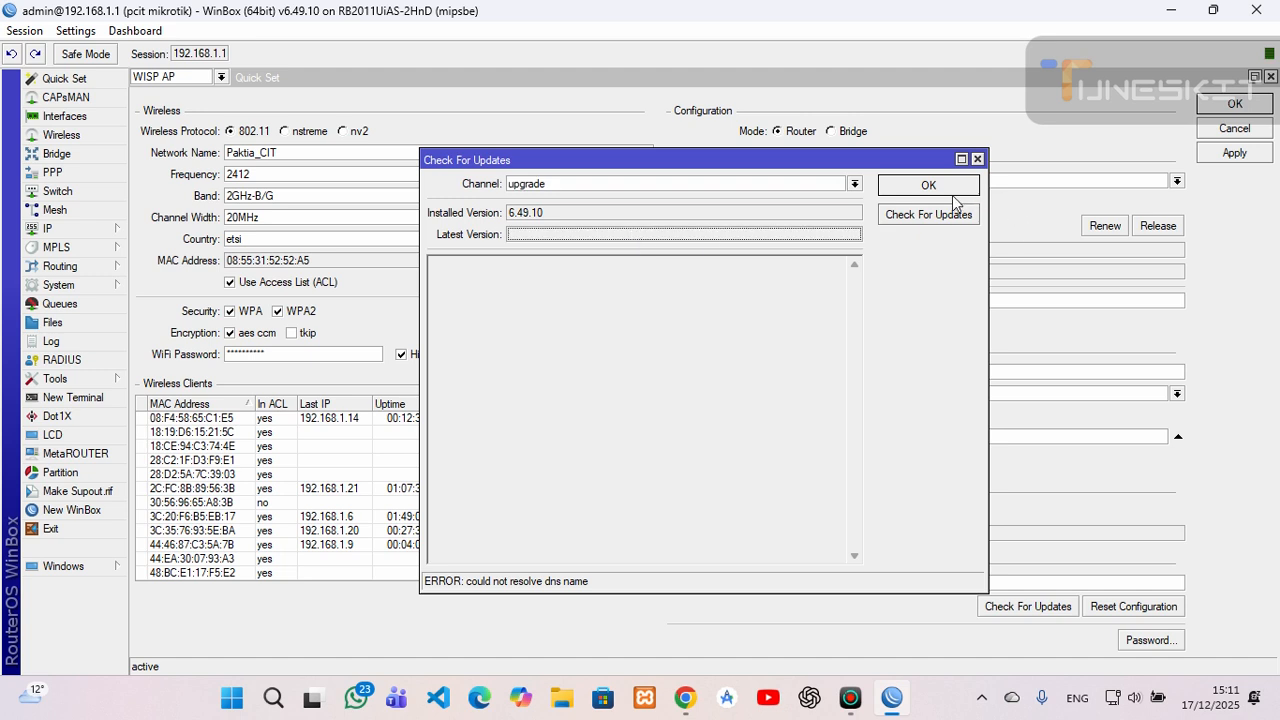
click(920, 216)
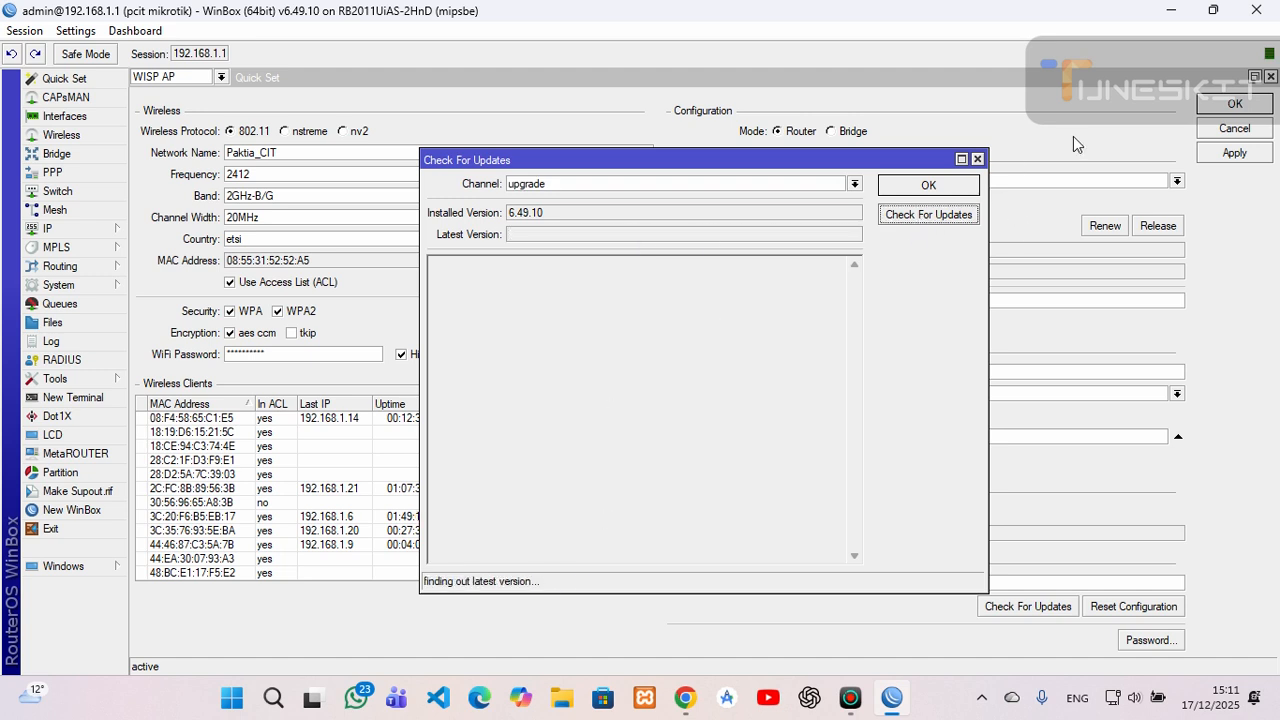
click(977, 159)
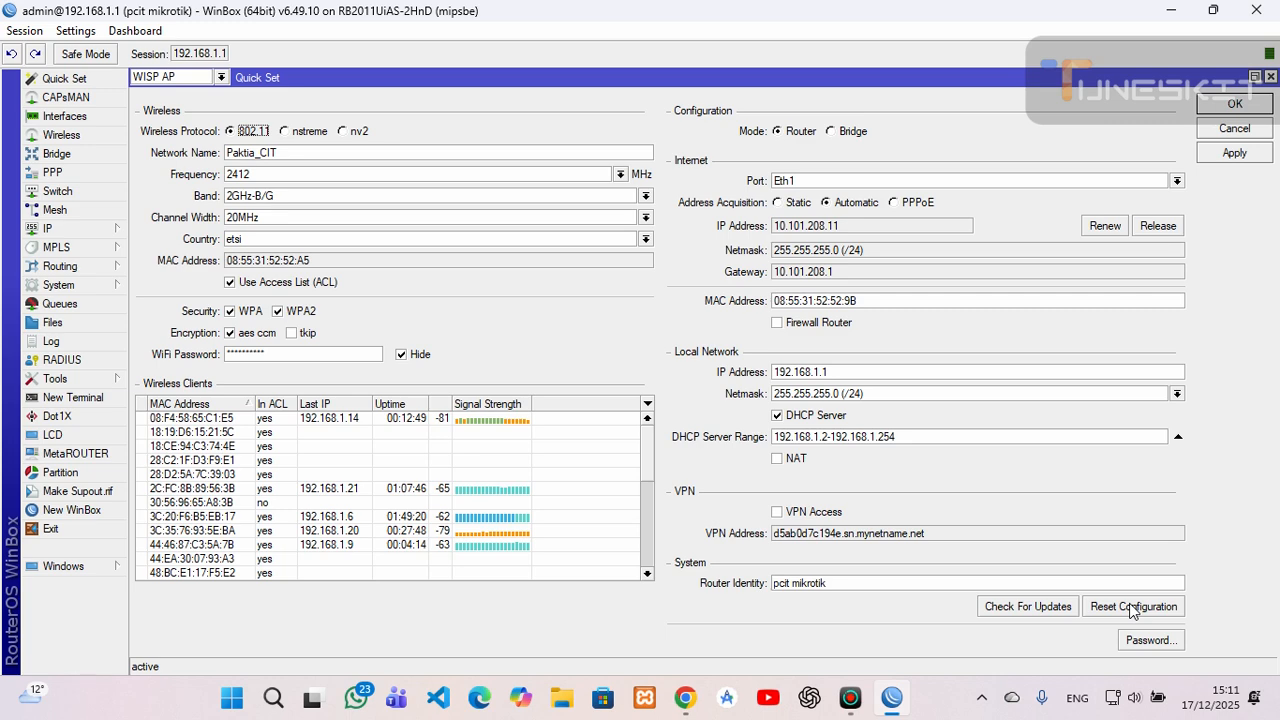
Fill in the old, new and confirmation passwords in the router's change password form, and close it without submitting.
click(1126, 640)
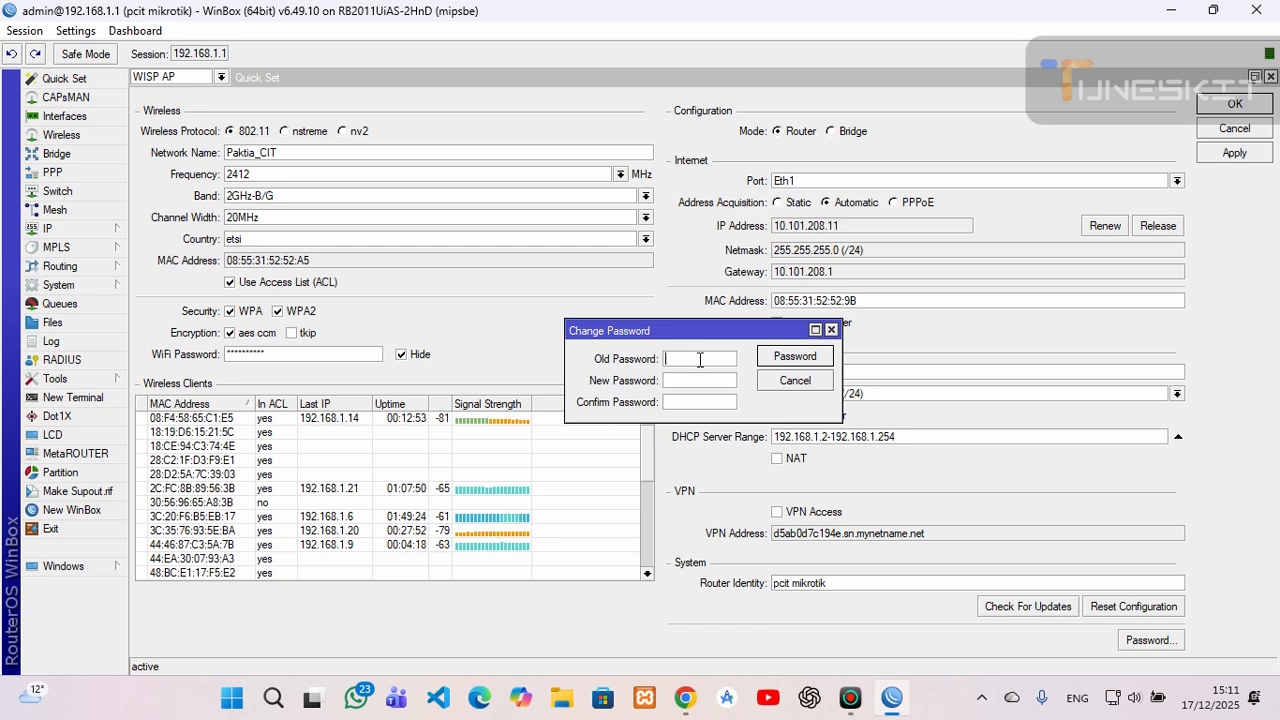
text(*********)
click(695, 381)
text(*******)
click(705, 403)
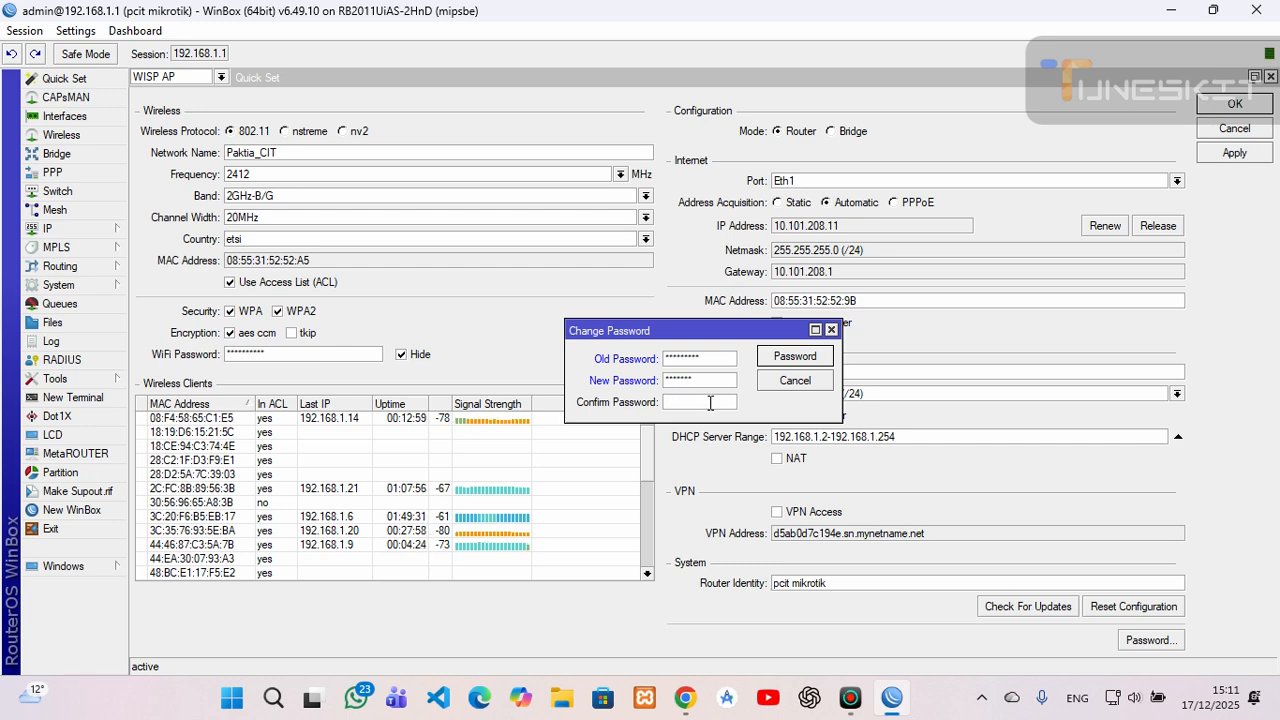
text(********)
click(831, 330)
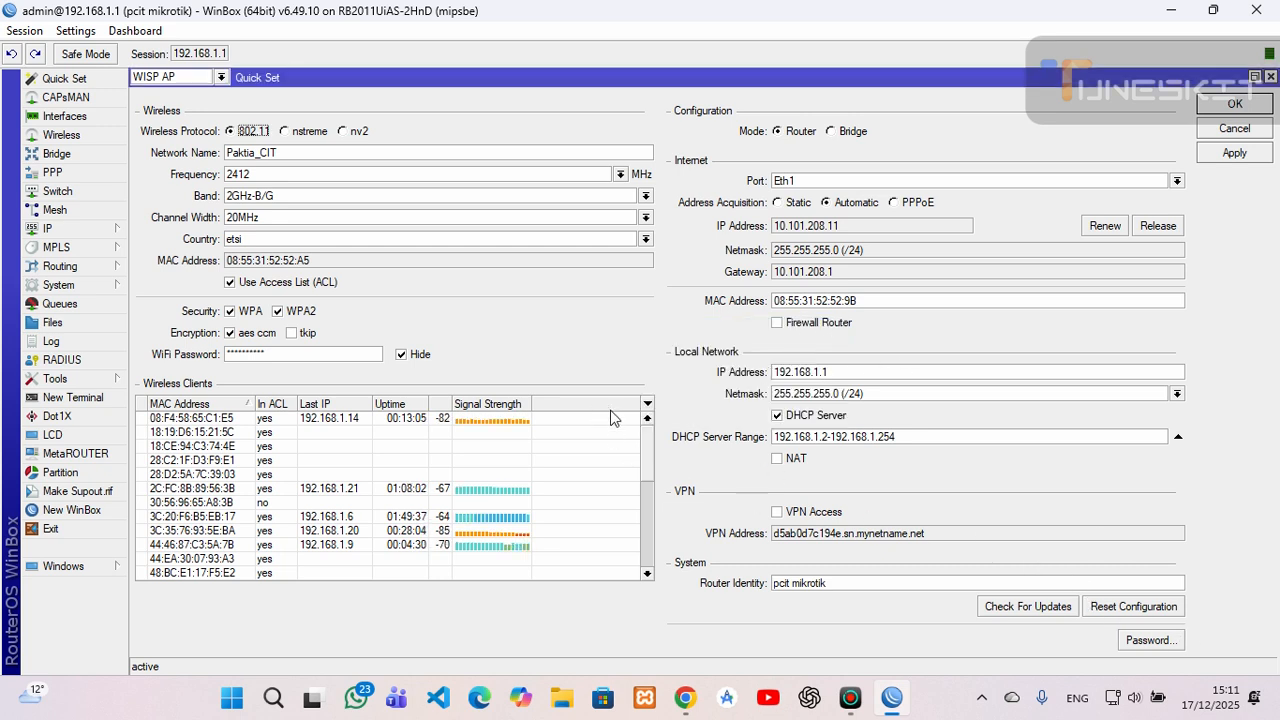
Close Quick Set and reopen it to view the router's settings again.
click(1270, 77)
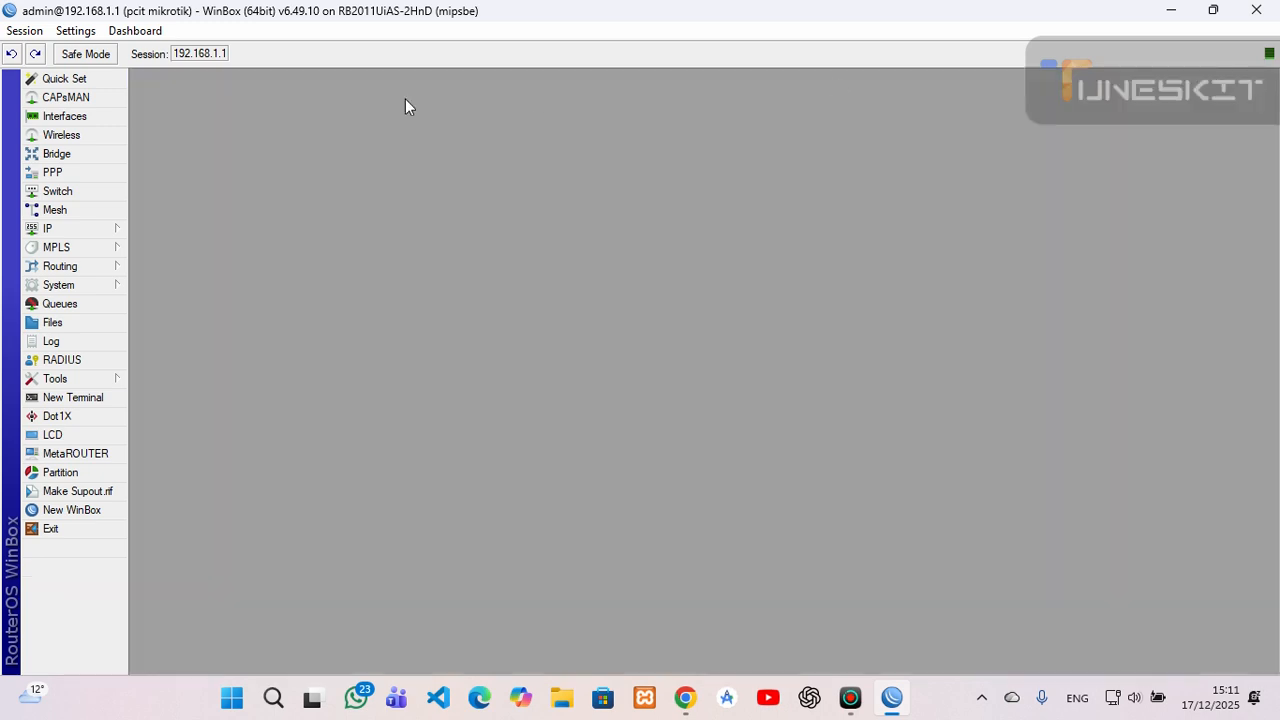
click(63, 82)
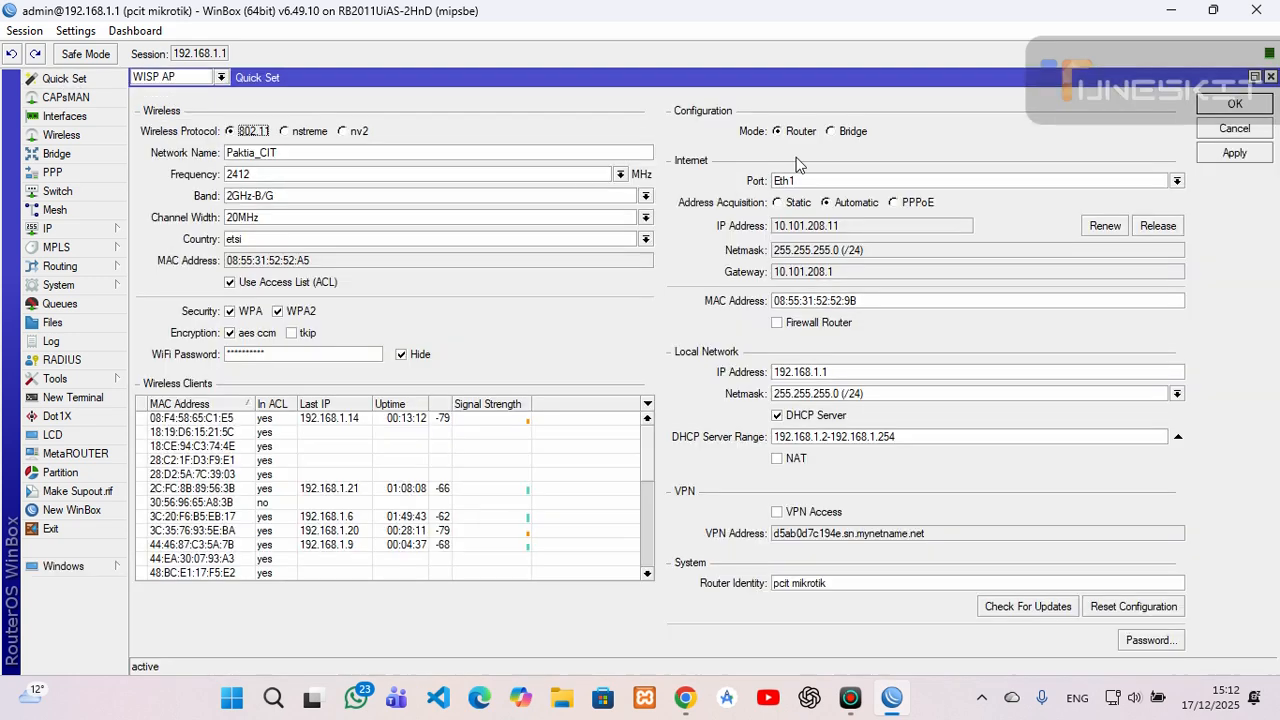